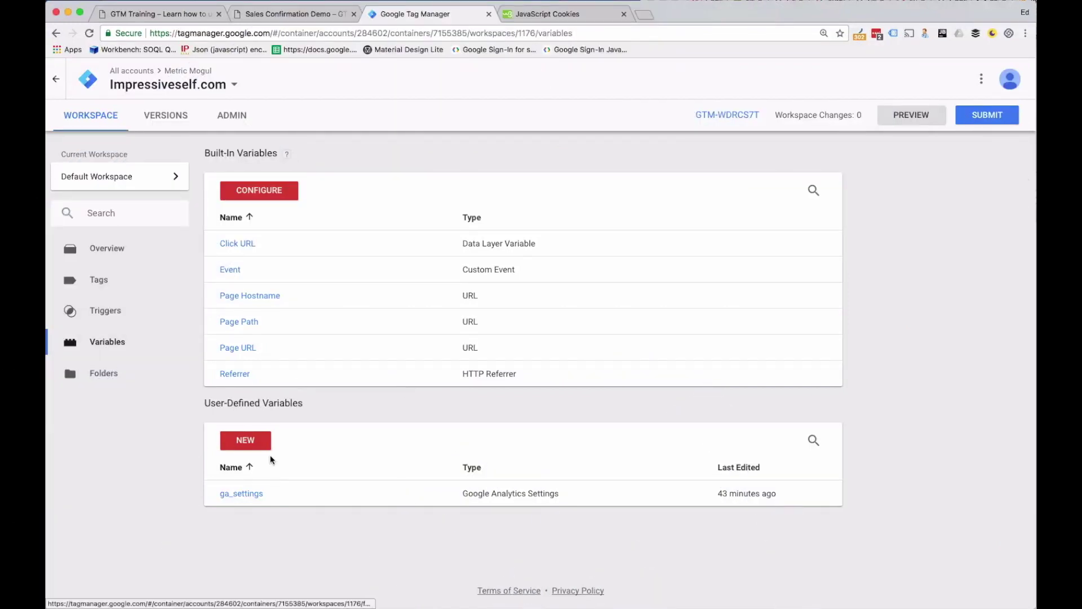
# Step: Create and save a user-defined URL variable named q_utm_campaign with component type Query and query key utm_campaign
pyautogui.click(270, 444)
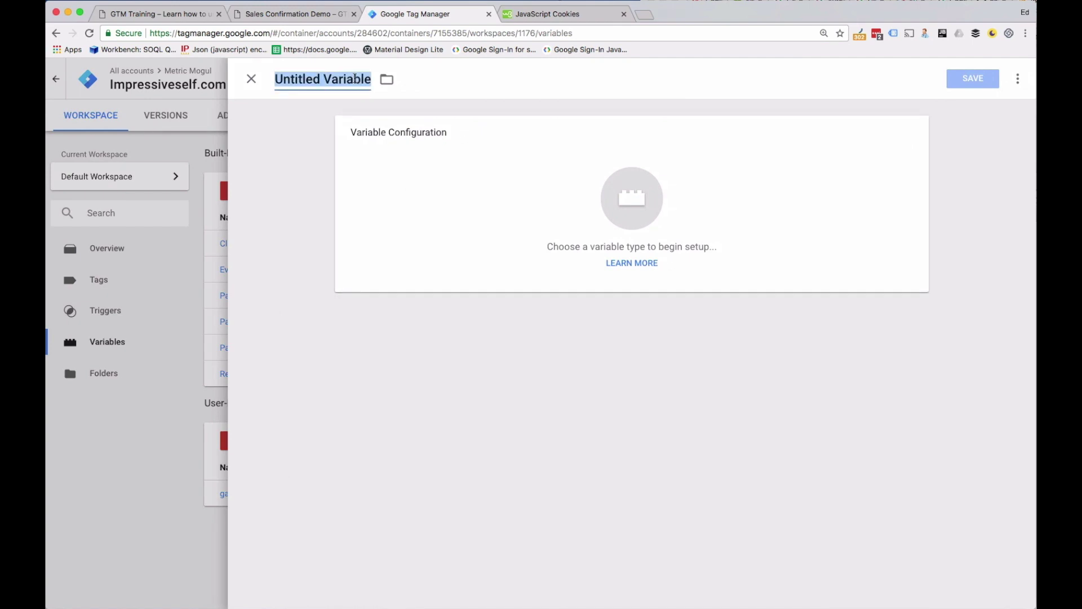
pyautogui.write('q_utm_campaign')
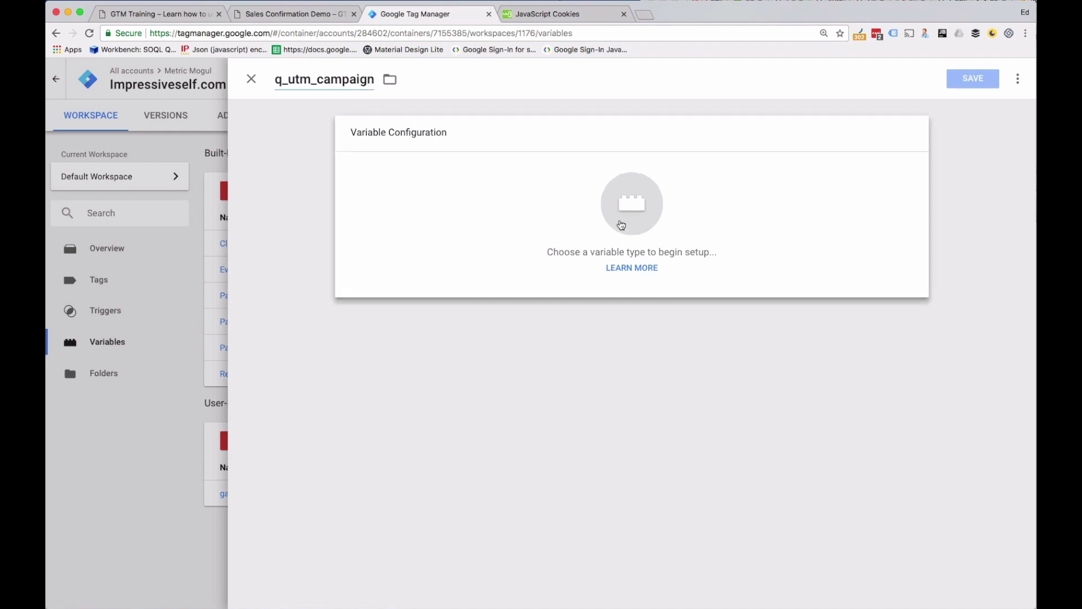
pyautogui.click(621, 225)
pyautogui.click(688, 192)
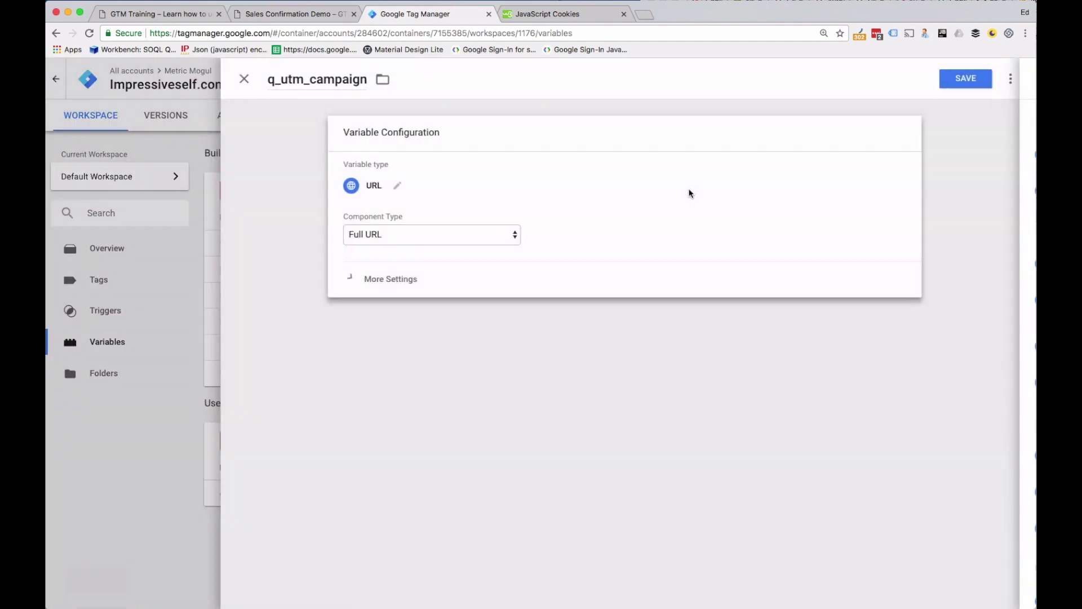
pyautogui.click(454, 233)
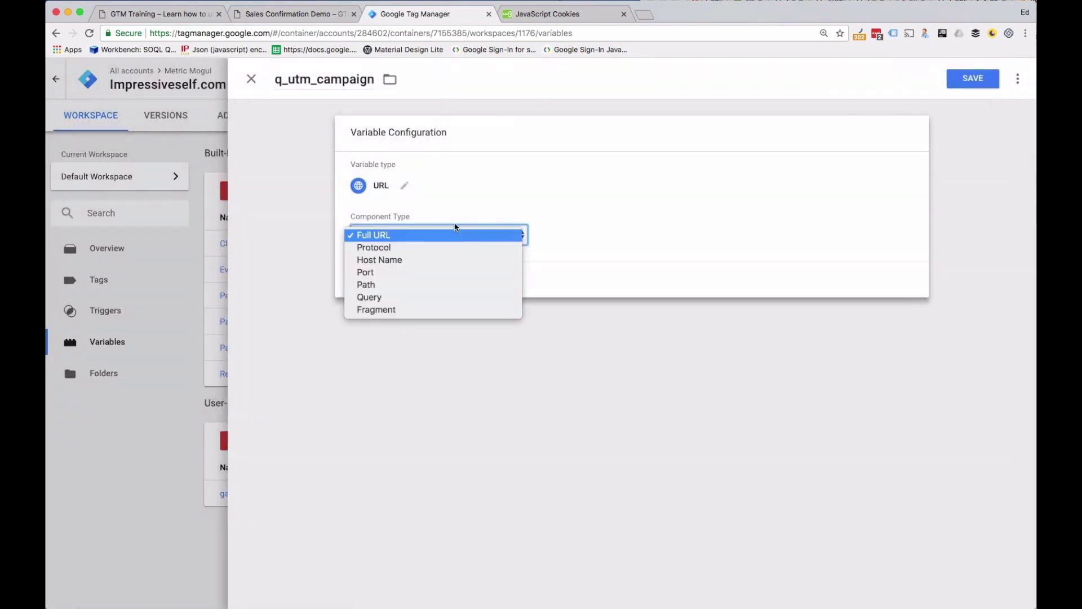
pyautogui.click(392, 299)
pyautogui.click(393, 281)
pyautogui.write('utm_campaign')
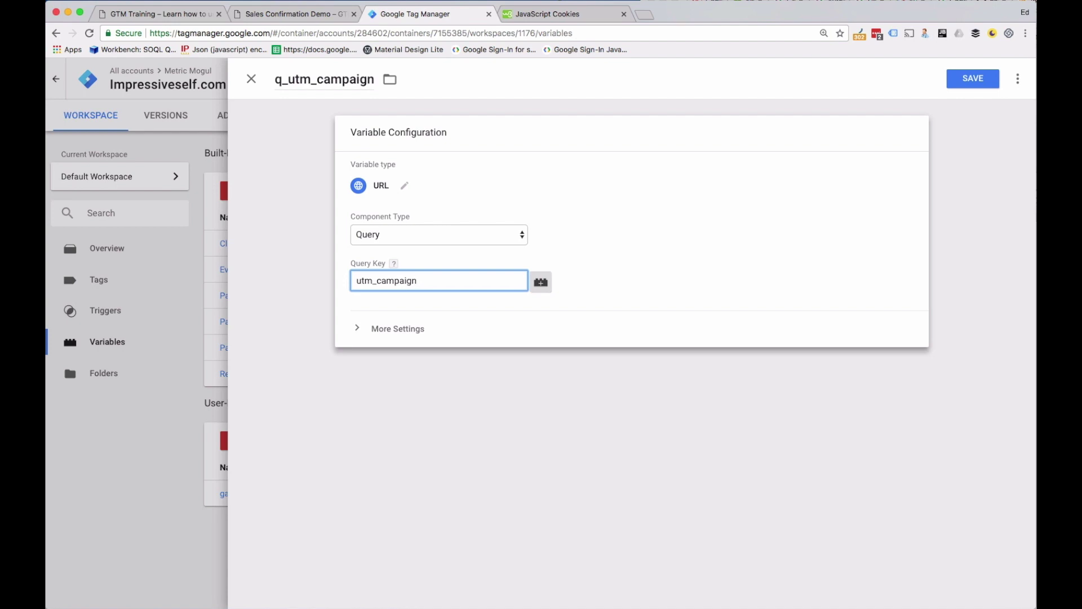
pyautogui.click(971, 79)
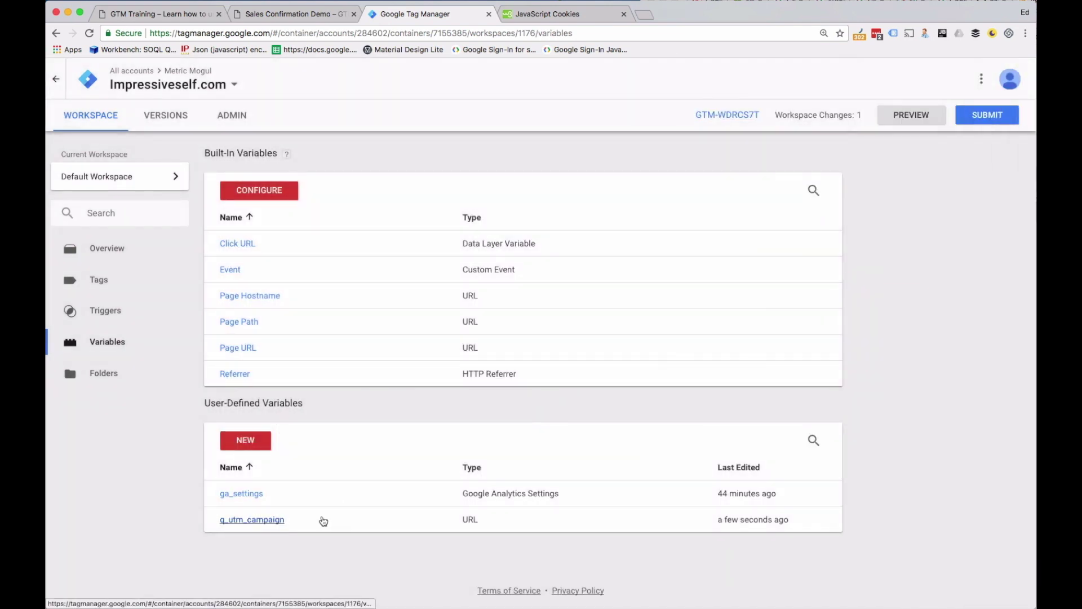
# Step: Create and save a 1st Party Cookie variable named c_utm_campaign that reads the cookie utm_campaign
pyautogui.click(247, 441)
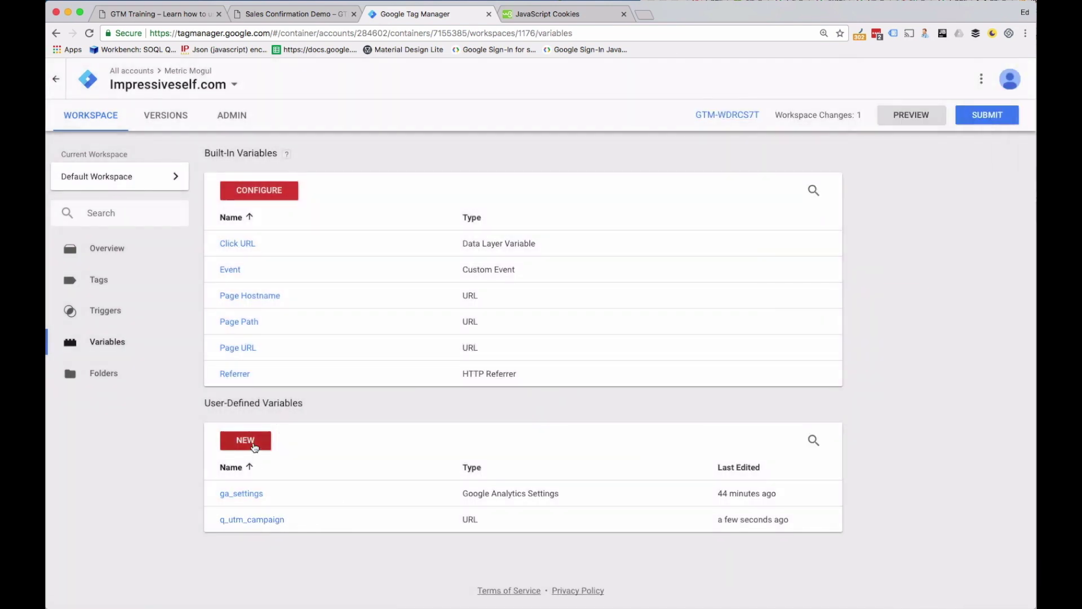
pyautogui.click(325, 74)
pyautogui.write('c')
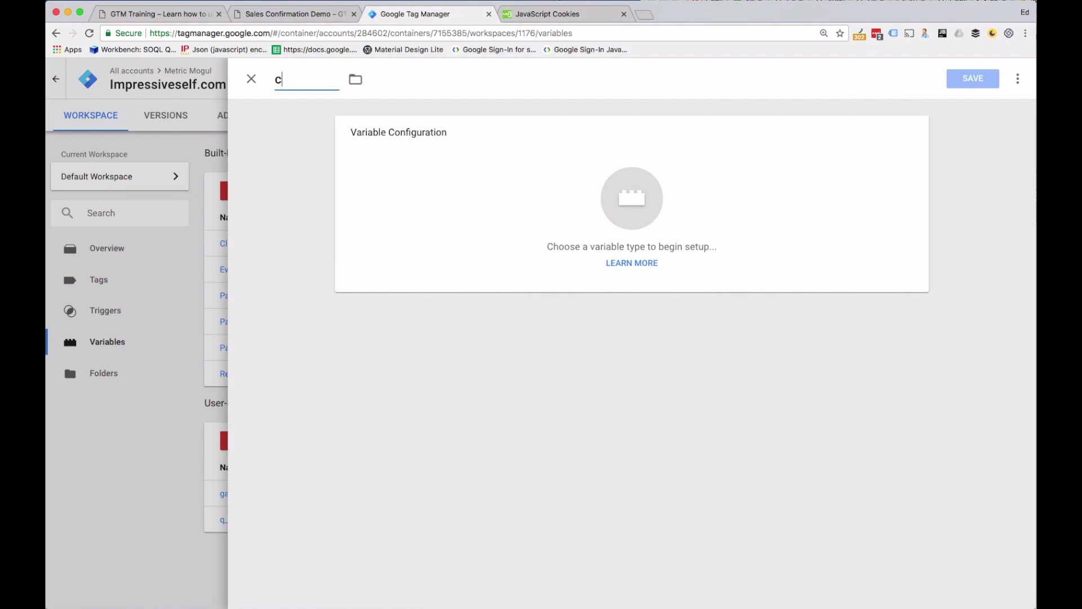
pyautogui.write('_utm_campaign')
pyautogui.click(580, 176)
pyautogui.click(691, 264)
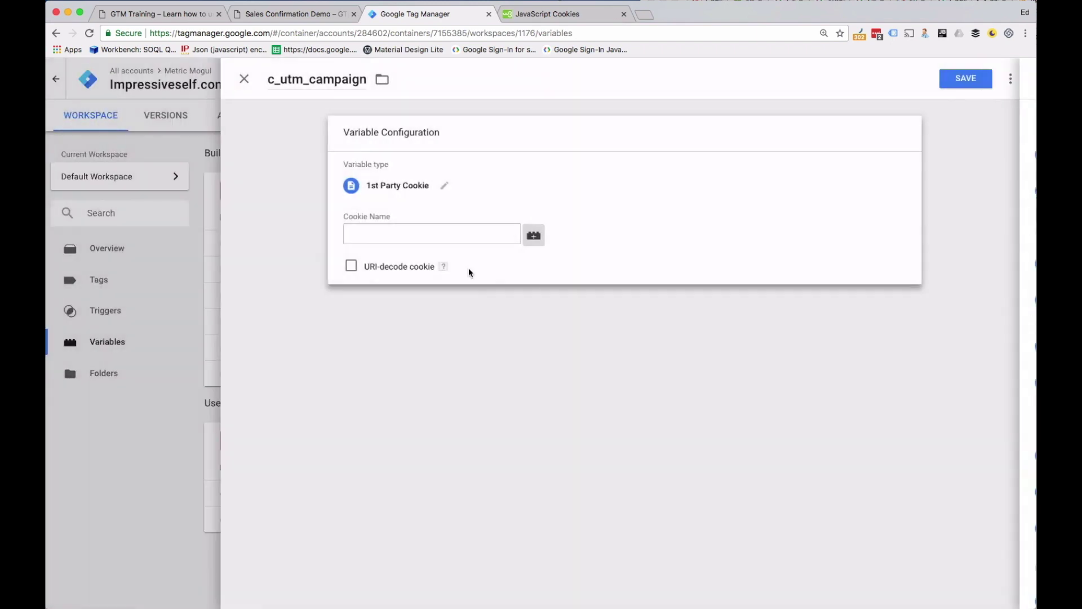
pyautogui.click(423, 235)
pyautogui.write('utm_campaign')
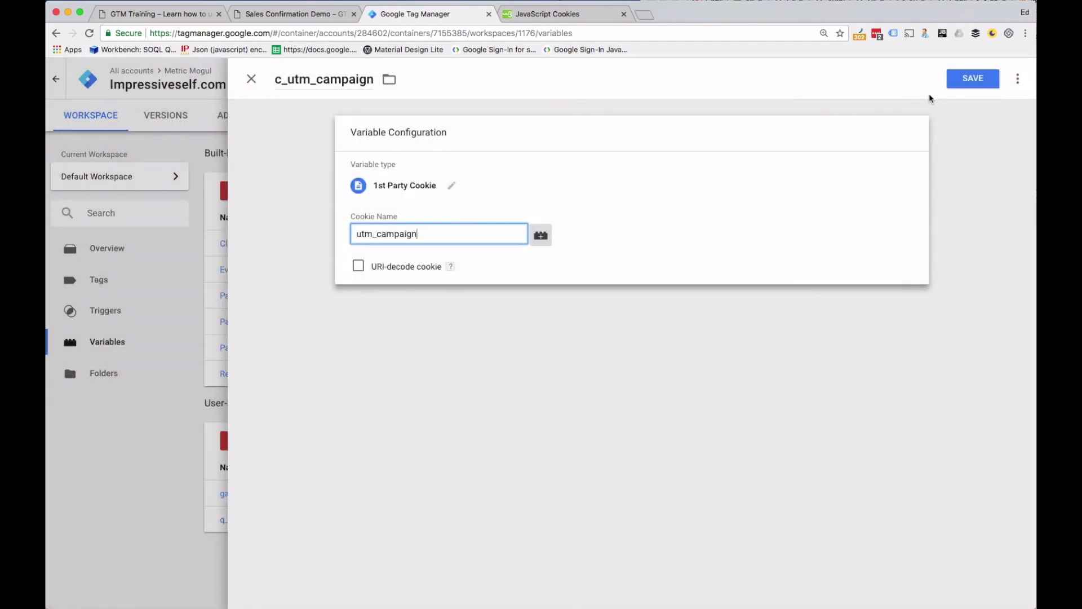
pyautogui.click(958, 80)
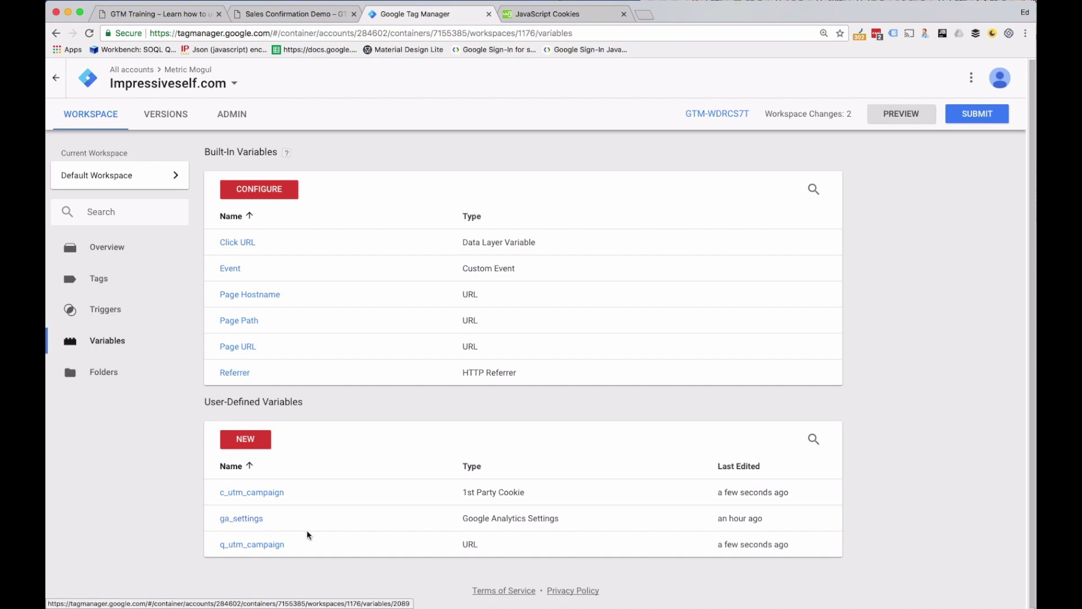
# Step: Start a new user-defined variable named session_utm_campaign with the Custom JavaScript type
pyautogui.click(254, 440)
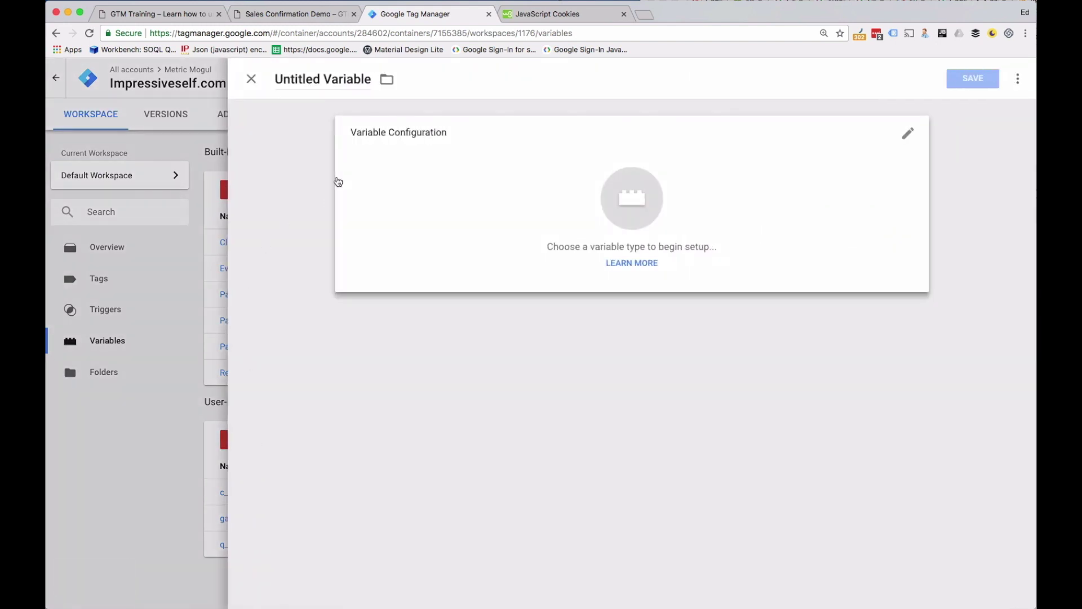
pyautogui.click(320, 79)
pyautogui.press('super+a')
pyautogui.write('session')
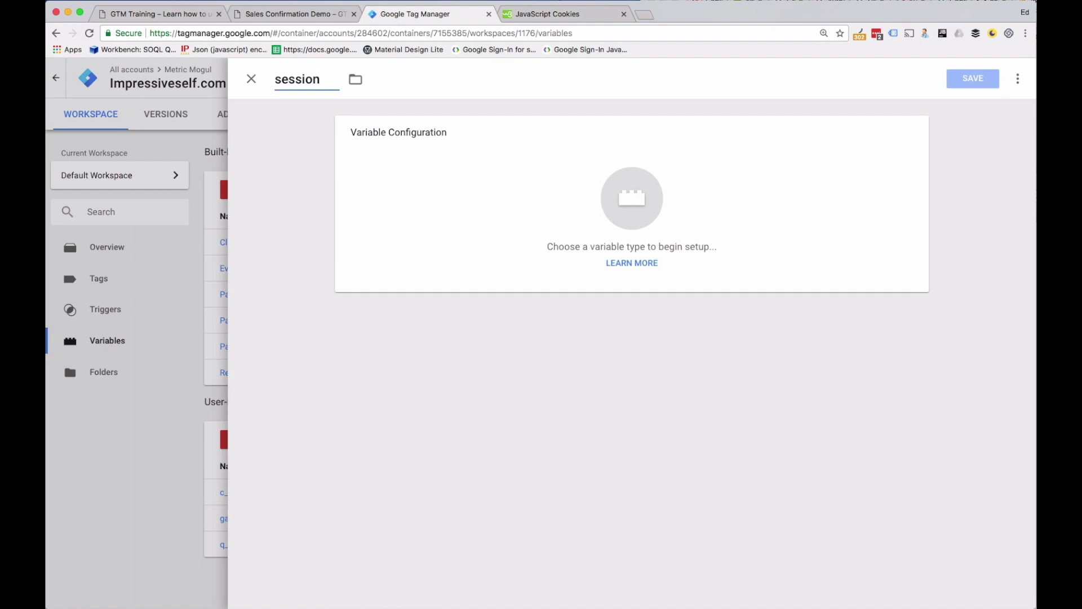
pyautogui.write(']')
pyautogui.press('BackSpace')
pyautogui.write('_utm')
pyautogui.press('BackSpace')
pyautogui.write('m_campaign')
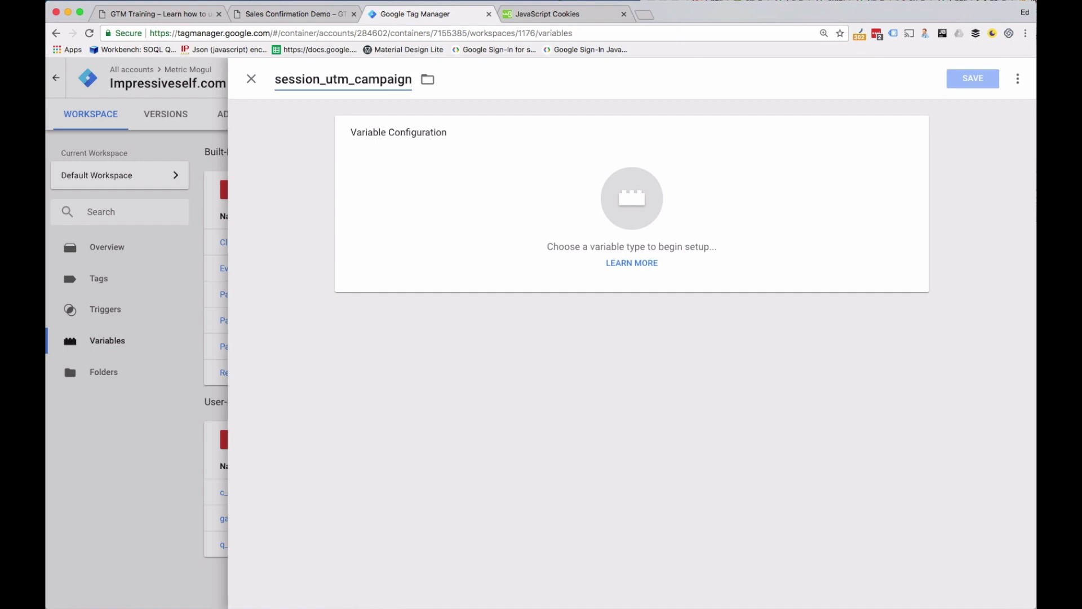
pyautogui.click(627, 194)
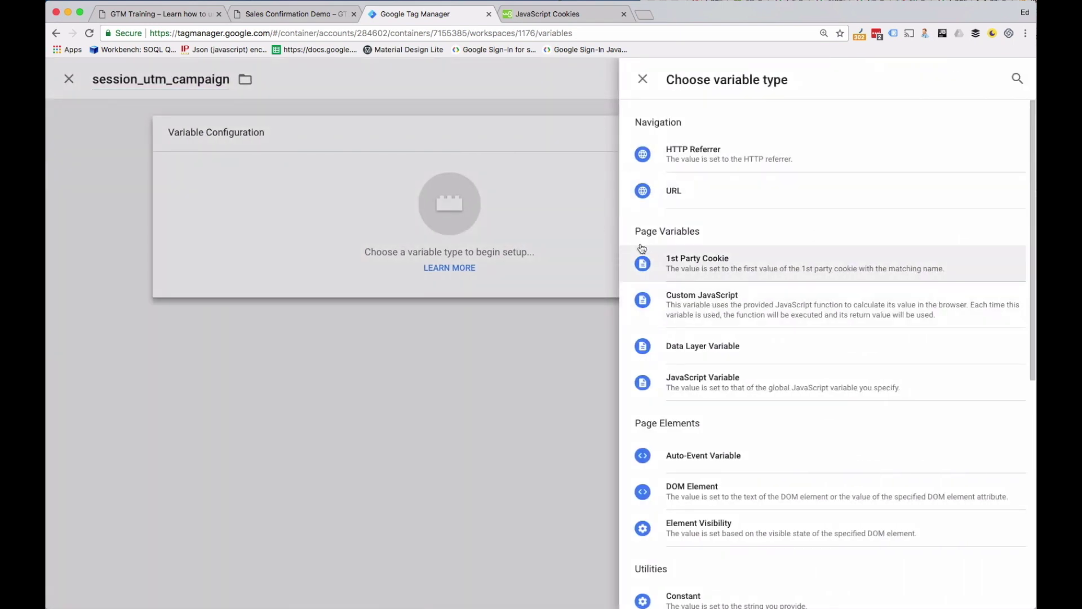
pyautogui.click(715, 304)
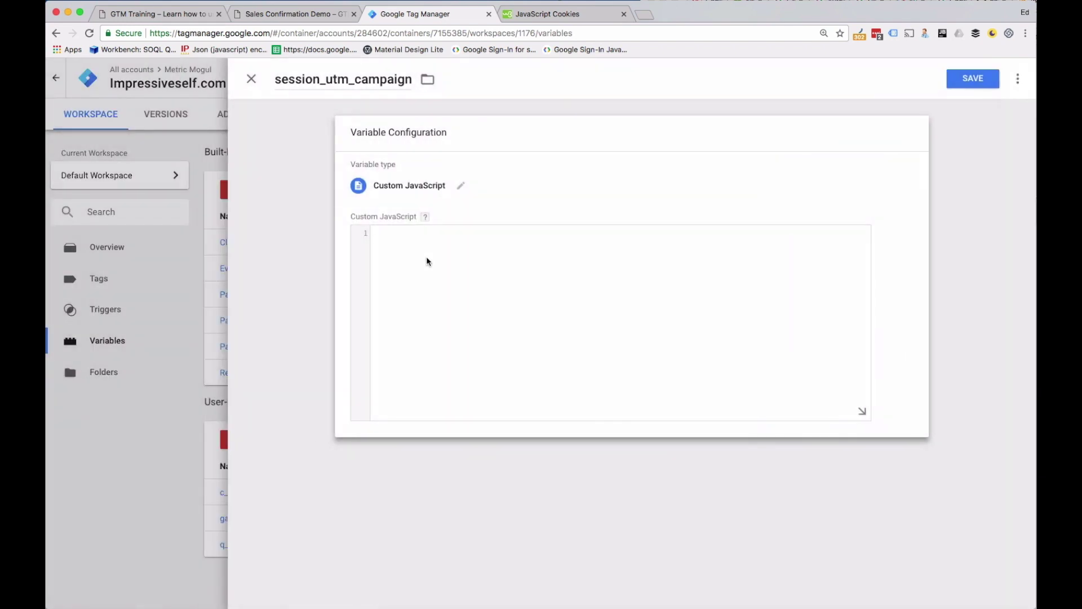
# Step: Add a function that stores {{q_utm_campaign}} in the utm_campaign cookie with path=/ and returns it if present, otherwise returns {{c_utm_campaign}}
pyautogui.write('session_utm_campaign  function() {   if ({{q_utm_campaign}}) {     // utm_campaign found in URL. Set in cooke and update     // this variable.     window.document.cookie = "utm_campaign={{q_utm_campaign}}; ; path=/";     return {{q_utm_campaign}};   } else {     // No utm_campaign found in URL. Load from cookie     return {{c_utm_campaign}};   } }')
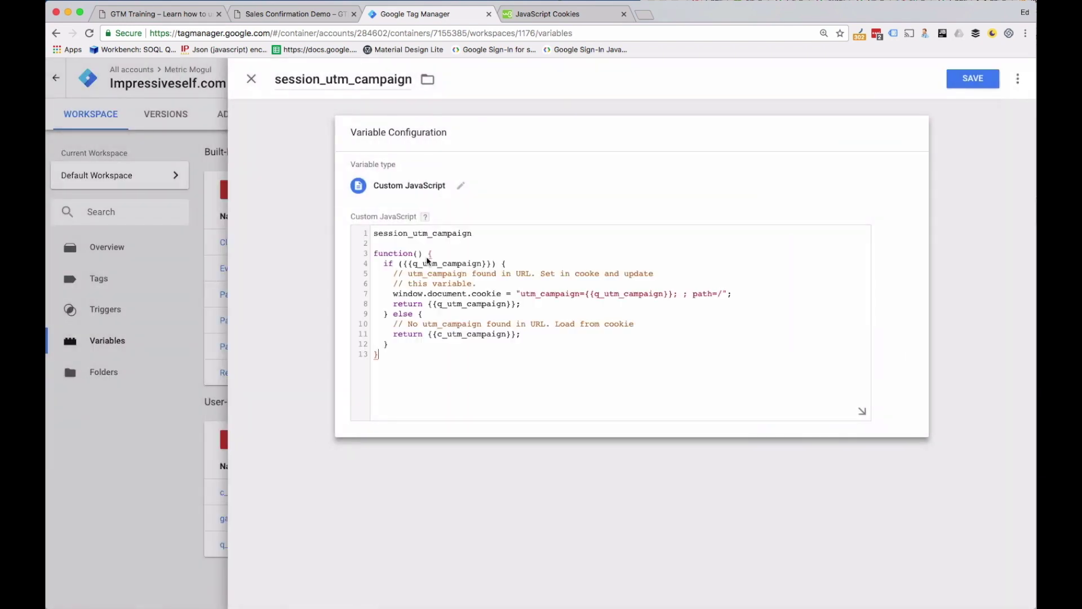
pyautogui.tripleClick(421, 233)
pyautogui.press('Delete')
pyautogui.press('Delete')
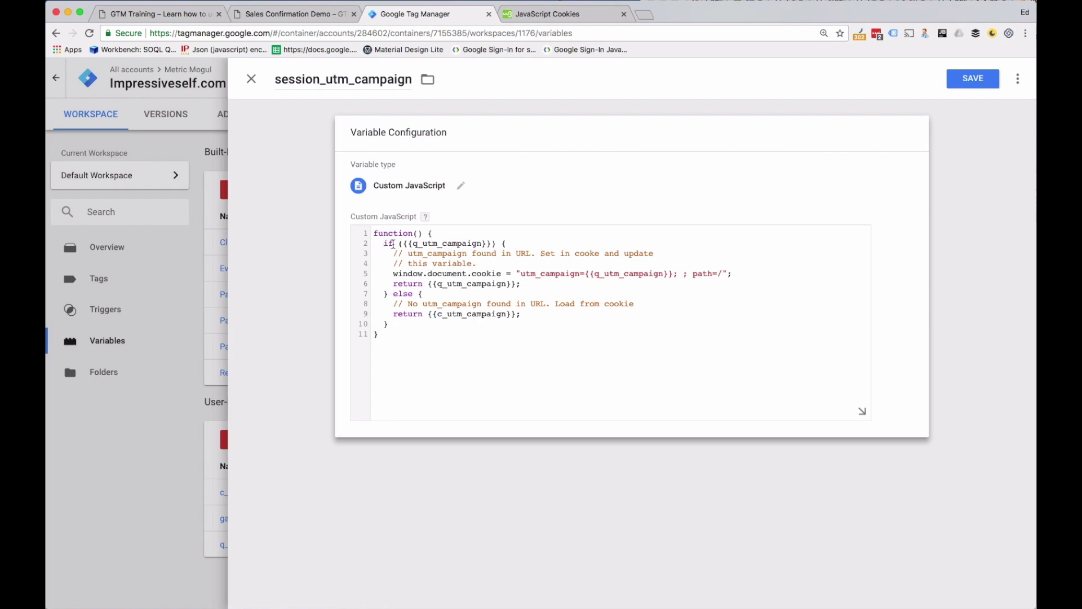
# Step: Examine the script's query check, its cookie assignment and the values returned by the if and else branches
pyautogui.moveTo(404, 243); pyautogui.dragTo(495, 241)
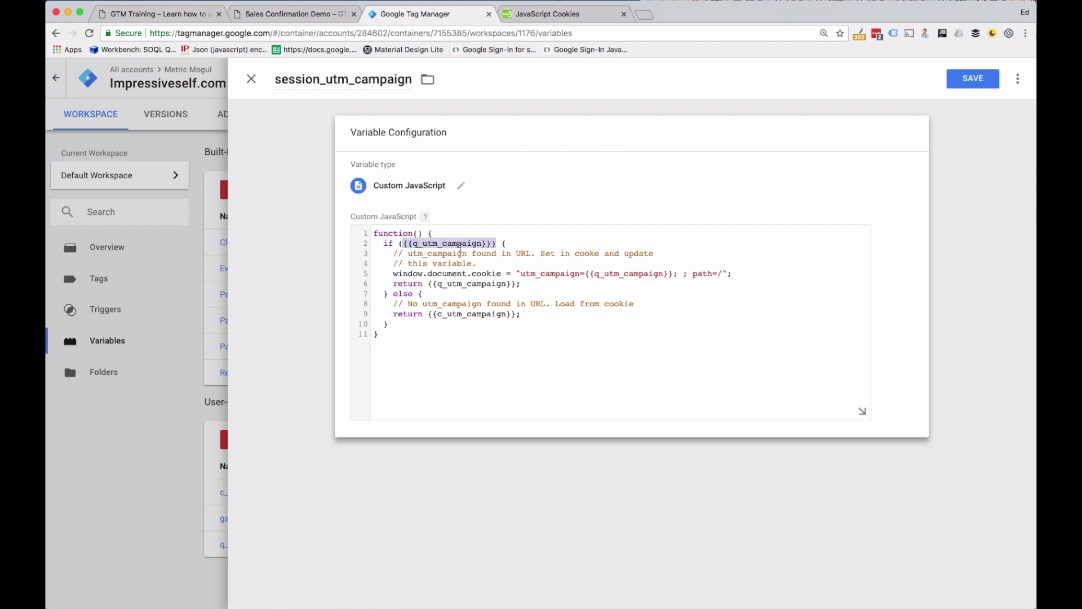
pyautogui.click(482, 243)
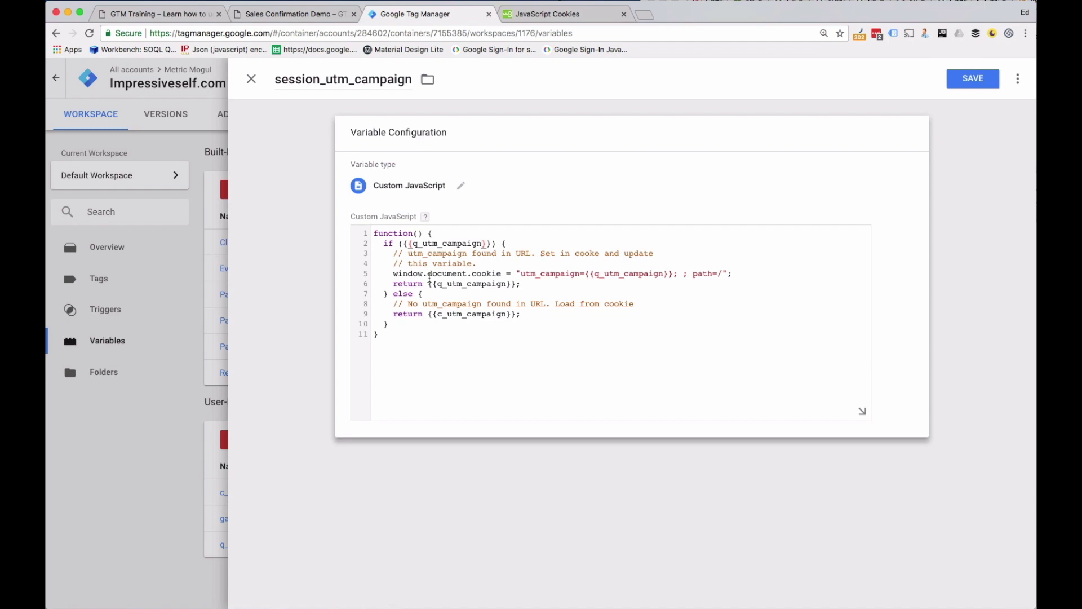
pyautogui.moveTo(393, 273); pyautogui.dragTo(746, 274)
pyautogui.click(593, 273)
pyautogui.moveTo(521, 274); pyautogui.dragTo(672, 272)
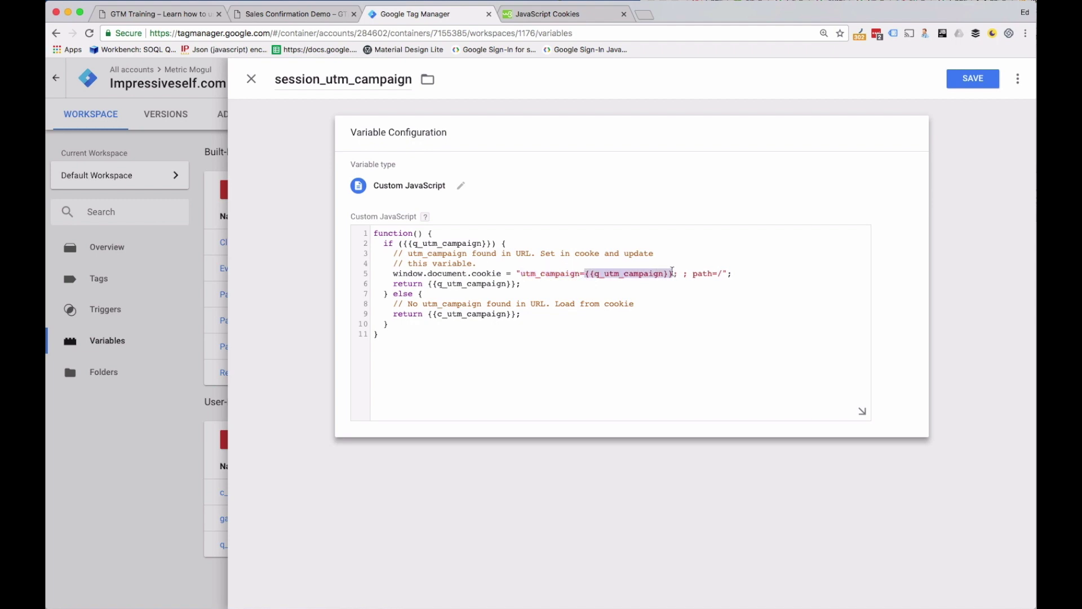
pyautogui.moveTo(393, 284); pyautogui.dragTo(536, 281)
pyautogui.click(536, 282)
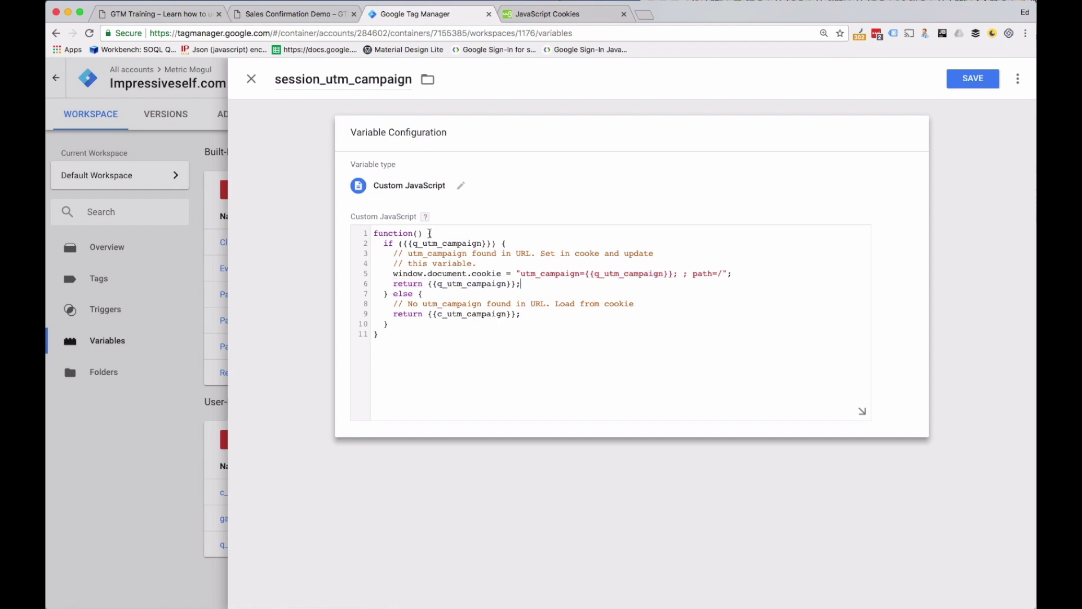
pyautogui.moveTo(394, 244); pyautogui.dragTo(522, 283)
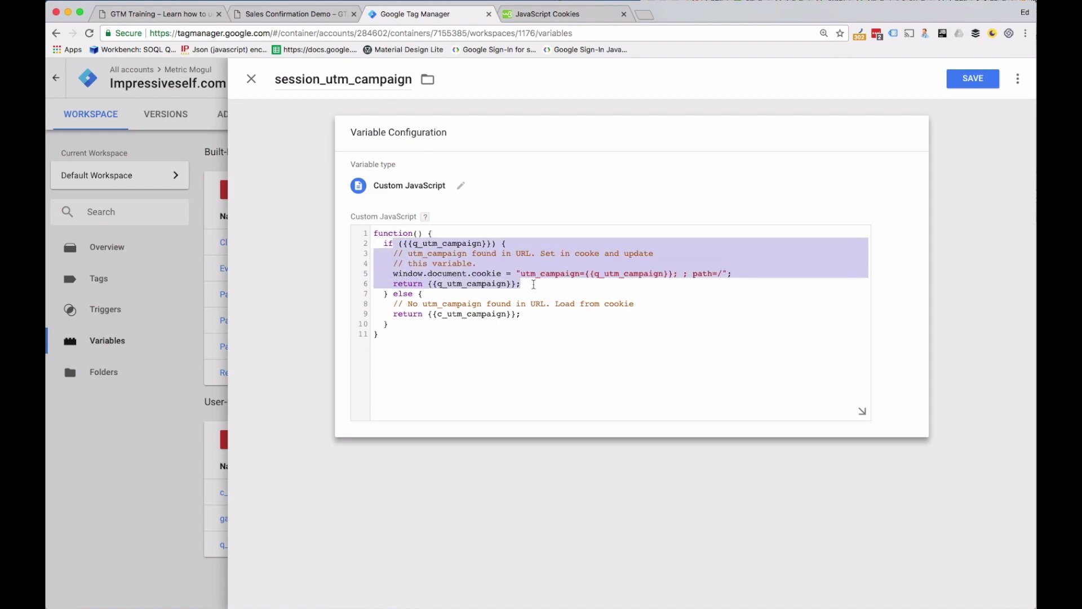
pyautogui.click(411, 306)
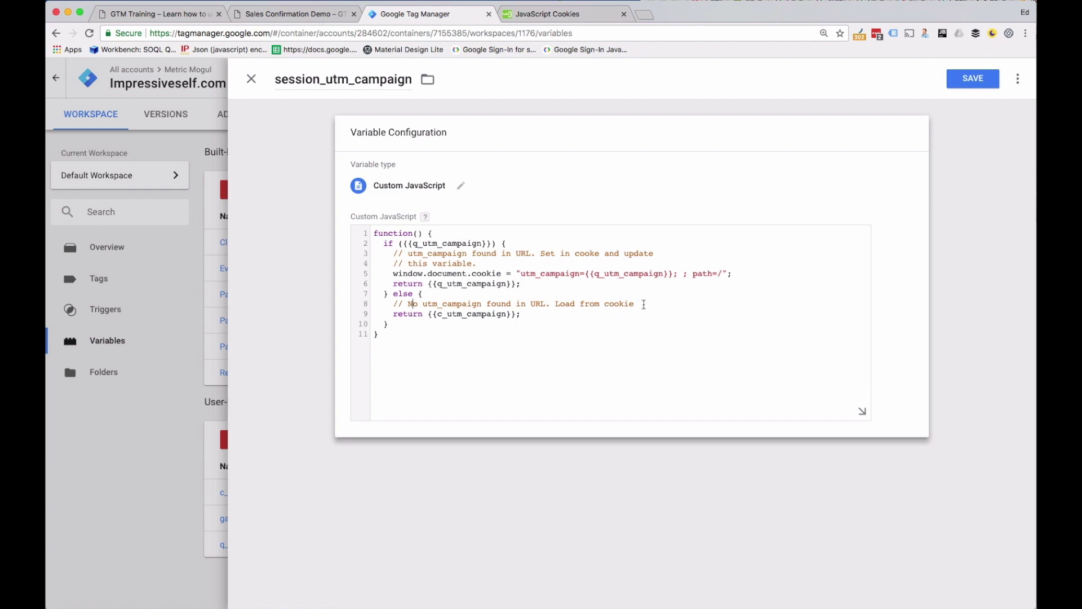
pyautogui.moveTo(432, 313); pyautogui.dragTo(516, 313)
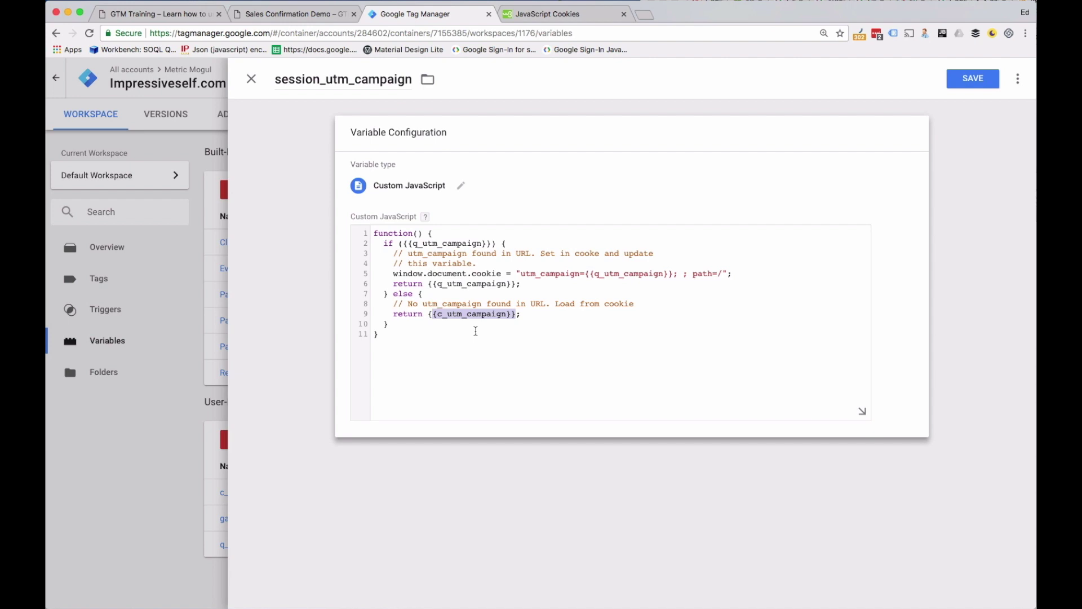
# Step: Save the session_utm_campaign variable and reload the GTM Training page with utm_campaign=hello in its URL while previewing the workspace
pyautogui.click(952, 80)
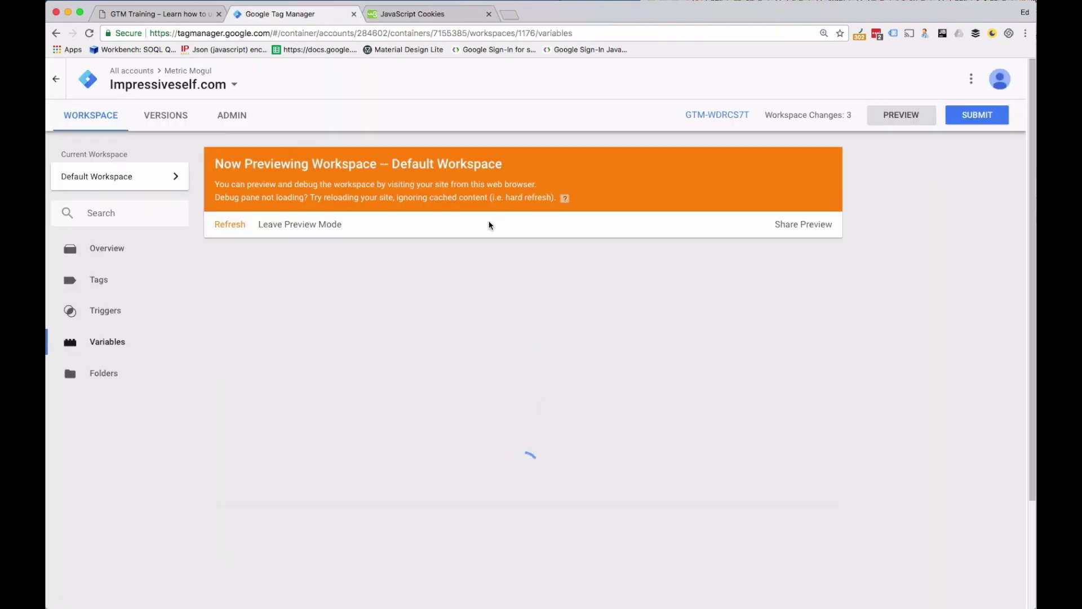
pyautogui.click(130, 14)
pyautogui.click(89, 33)
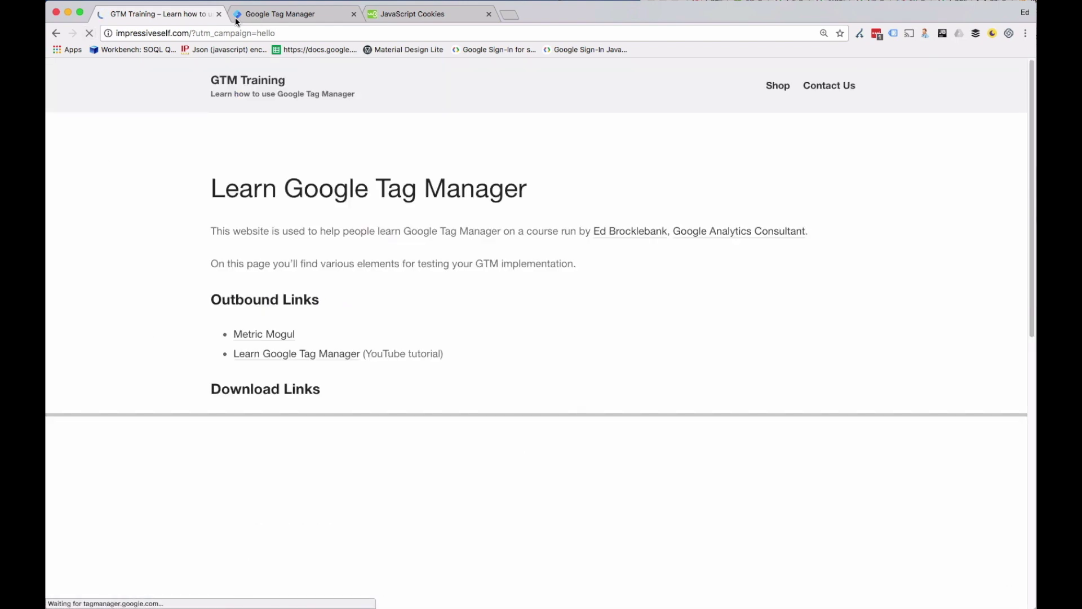
pyautogui.moveTo(194, 33); pyautogui.dragTo(285, 32)
pyautogui.click(275, 33)
pyautogui.write('o')
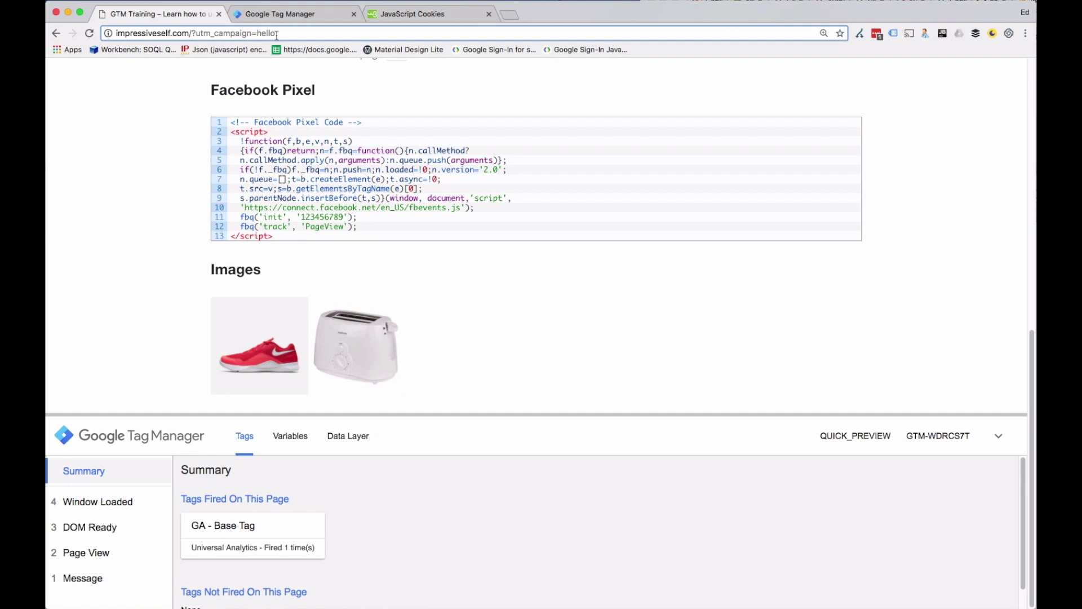
# Step: Enlarge the debug pane and show the variable values for the Page View event
pyautogui.moveTo(191, 413); pyautogui.dragTo(197, 261)
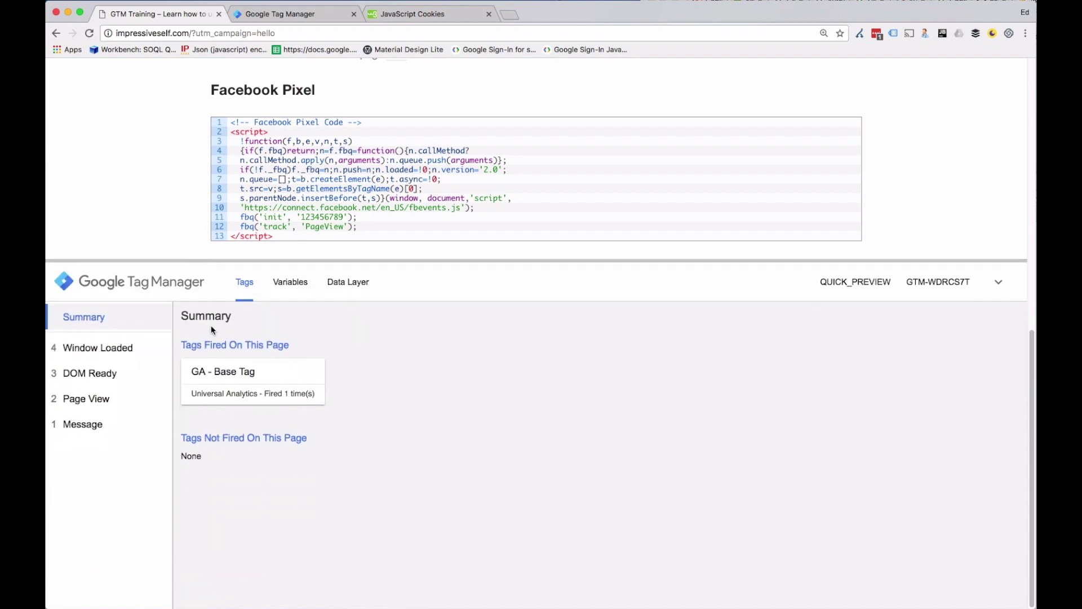
pyautogui.click(286, 290)
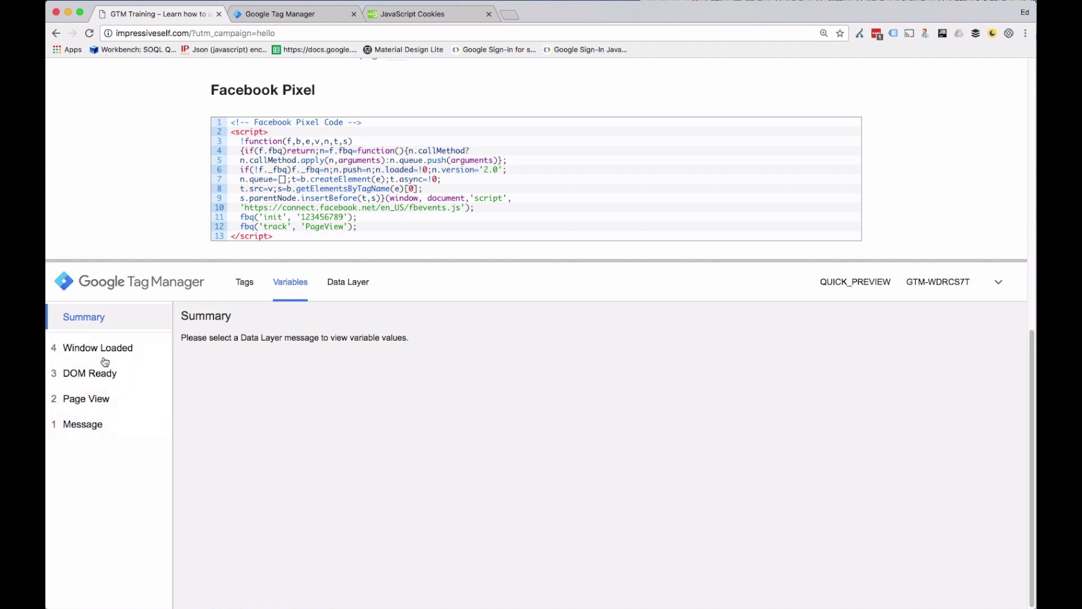
pyautogui.click(91, 400)
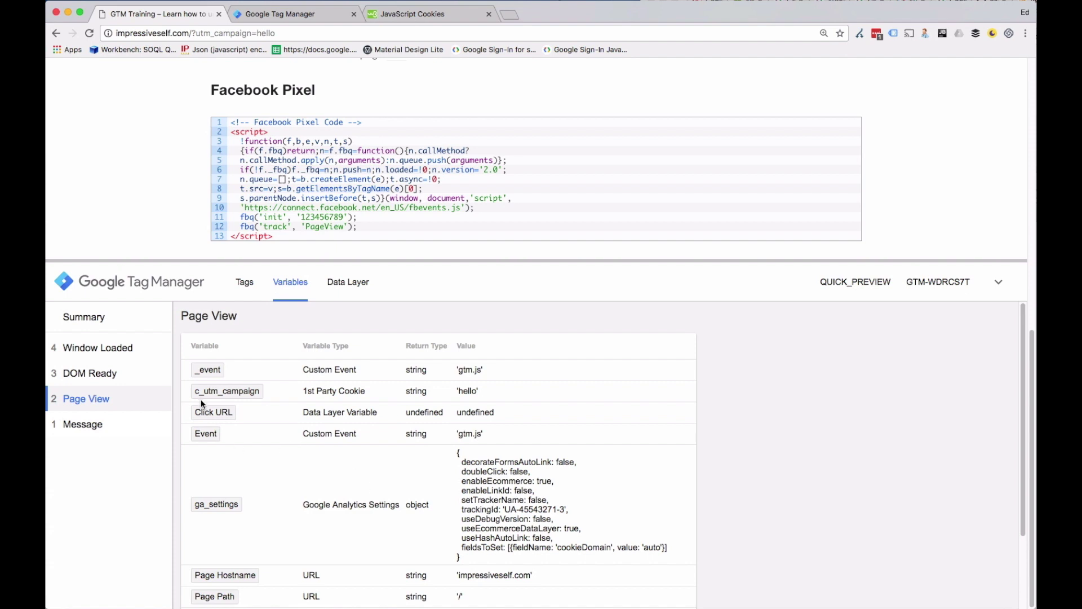
# Step: Compare the q_utm_campaign and session_utm_campaign values with the utm_campaign parameter in the page URL
pyautogui.scroll(-3, 206, 418)
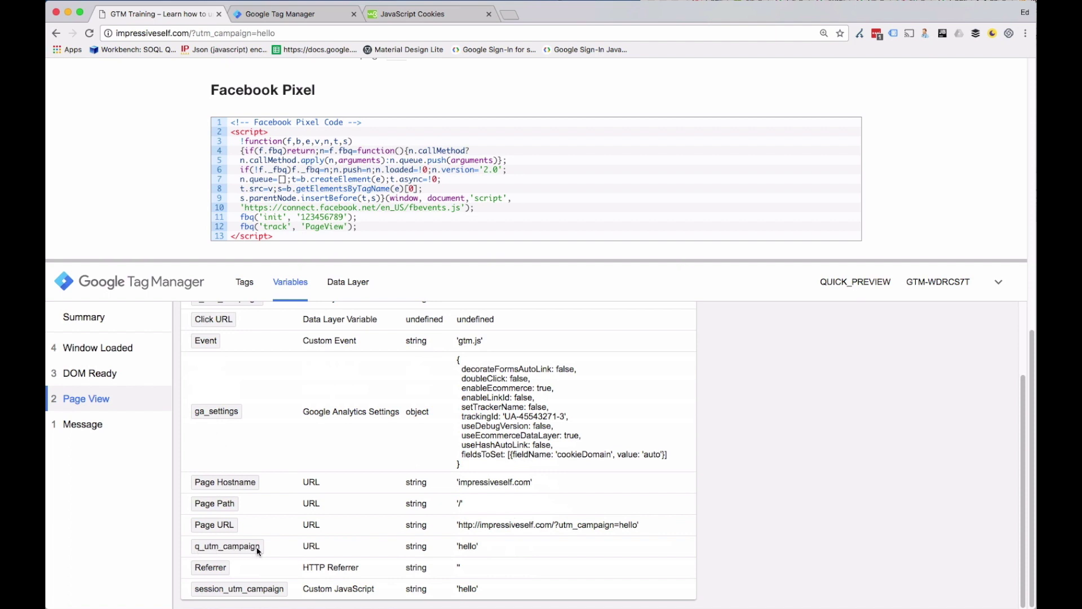
pyautogui.moveTo(458, 546); pyautogui.dragTo(478, 547)
pyautogui.moveTo(258, 33); pyautogui.dragTo(288, 32)
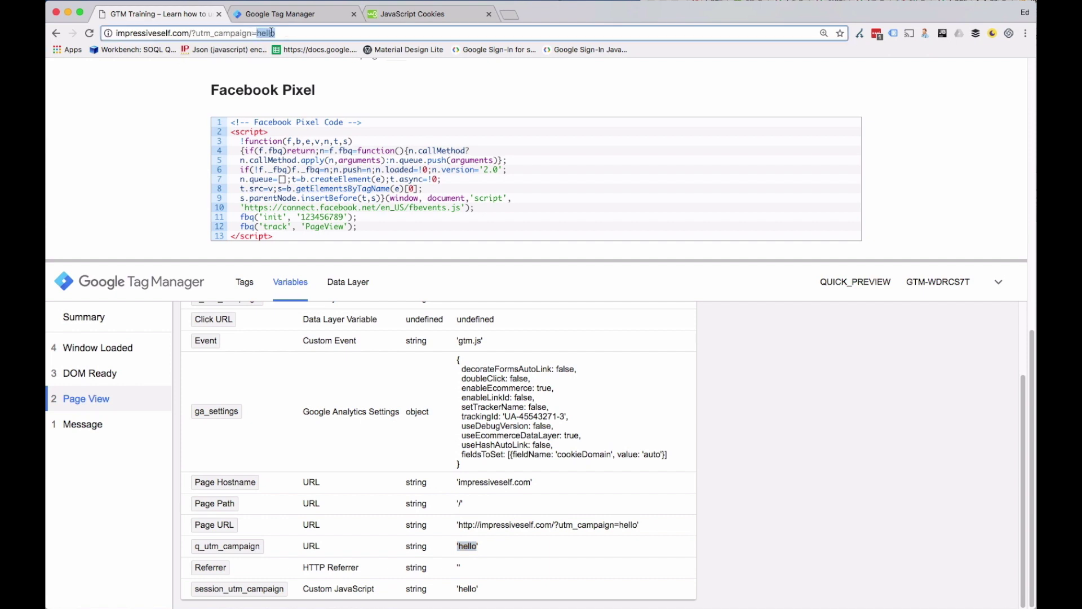
pyautogui.click(386, 253)
pyautogui.moveTo(457, 588); pyautogui.dragTo(477, 589)
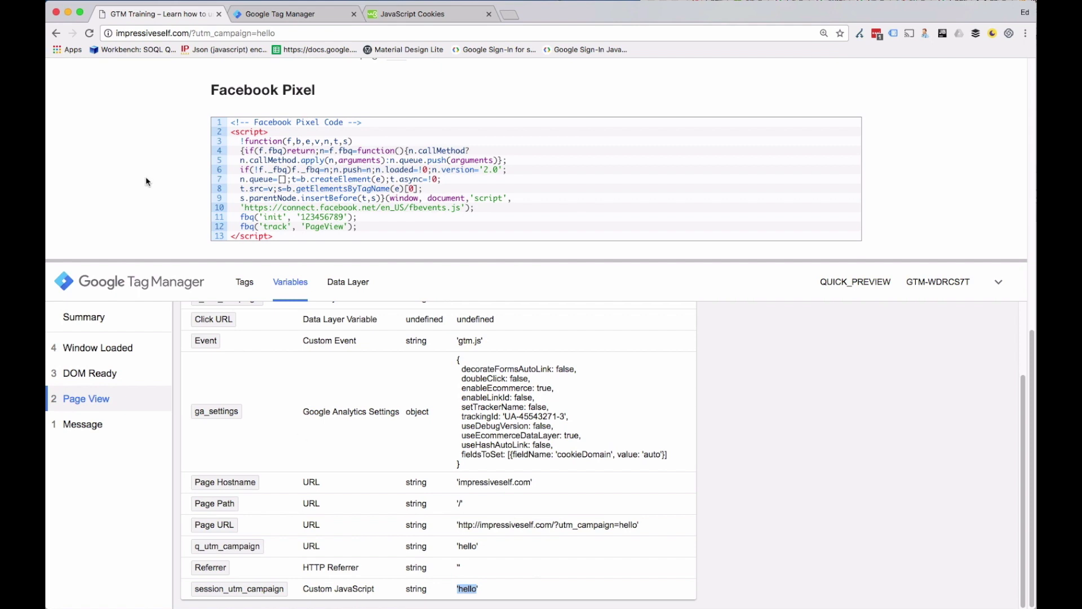
pyautogui.scroll(10, 146, 191)
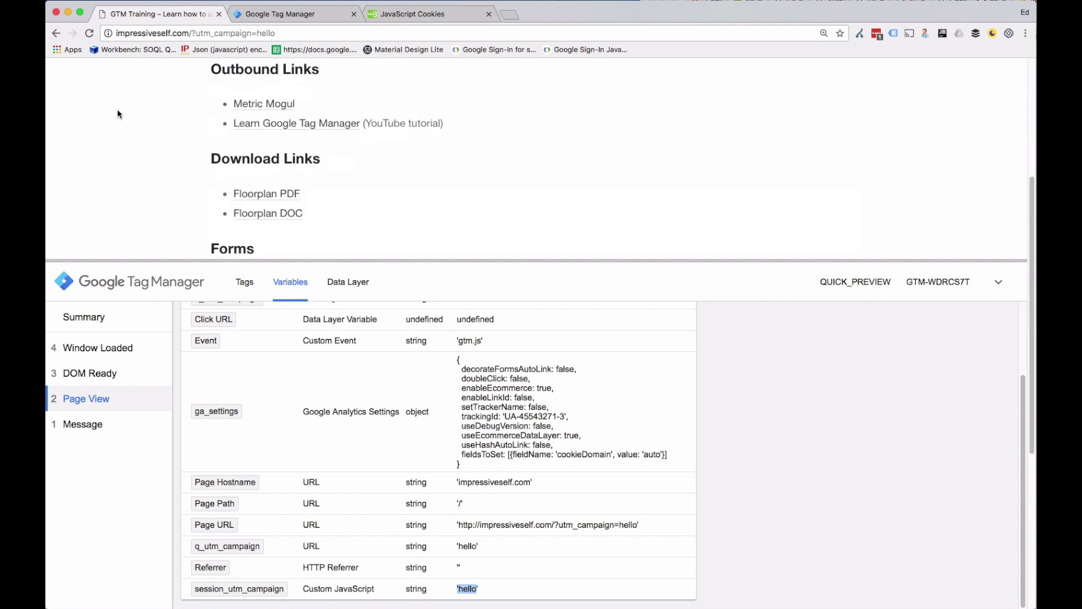
# Step: Open the page's contact form link and show the variable values for the new page's Page View event in an enlarged debug pane
pyautogui.scroll(-3, 157, 147)
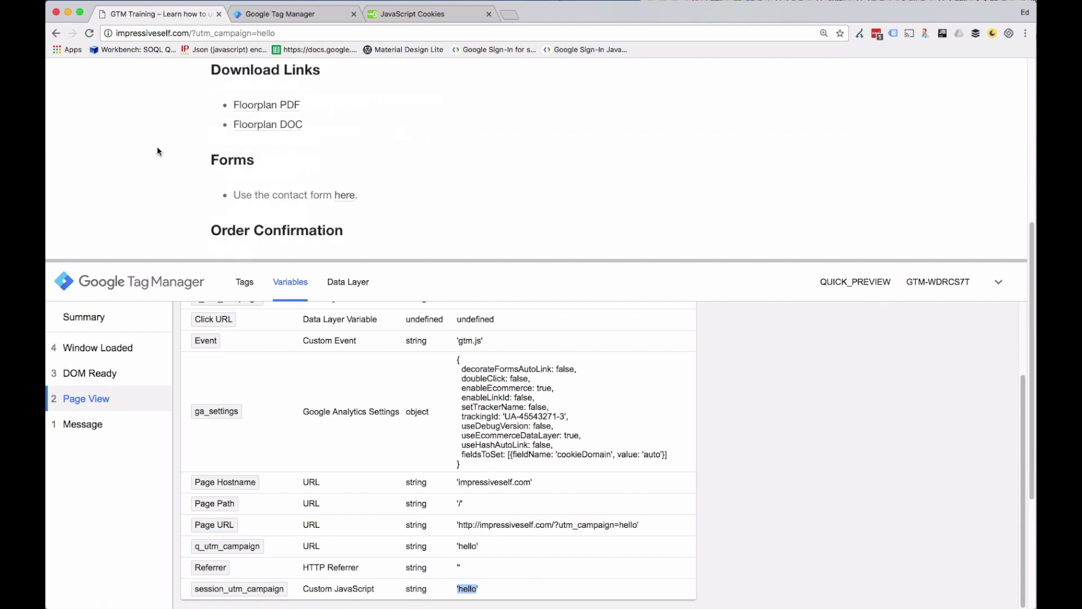
pyautogui.click(346, 195)
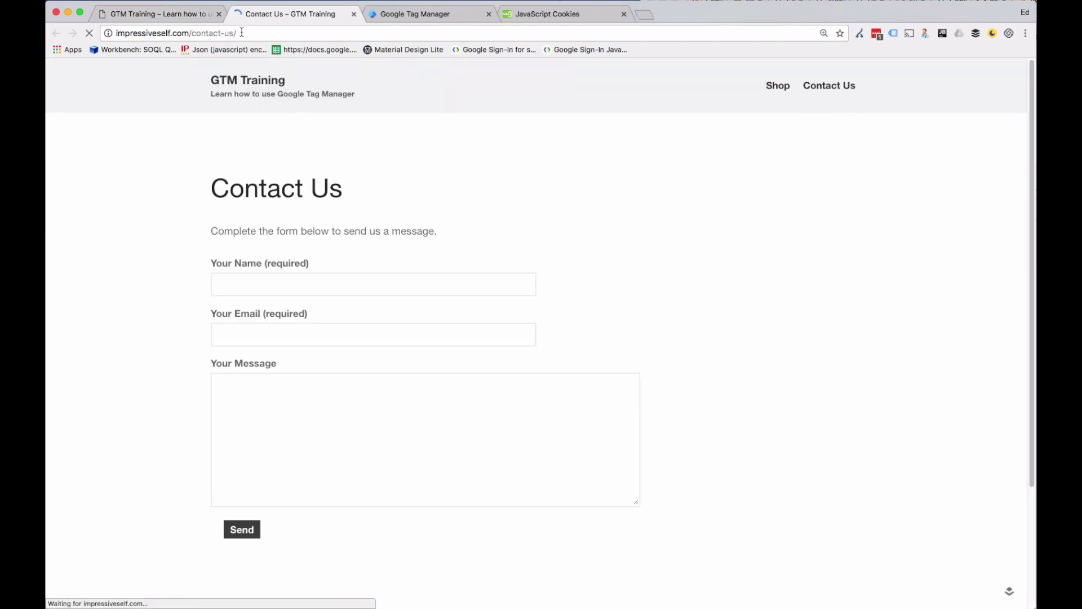
pyautogui.click(302, 33)
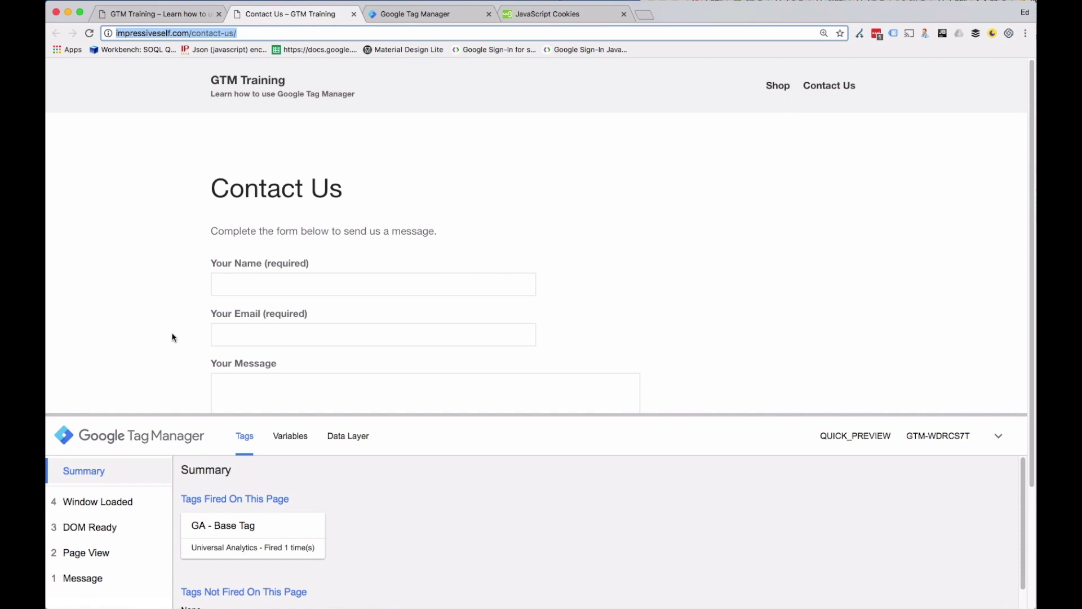
pyautogui.moveTo(189, 414); pyautogui.dragTo(102, 327)
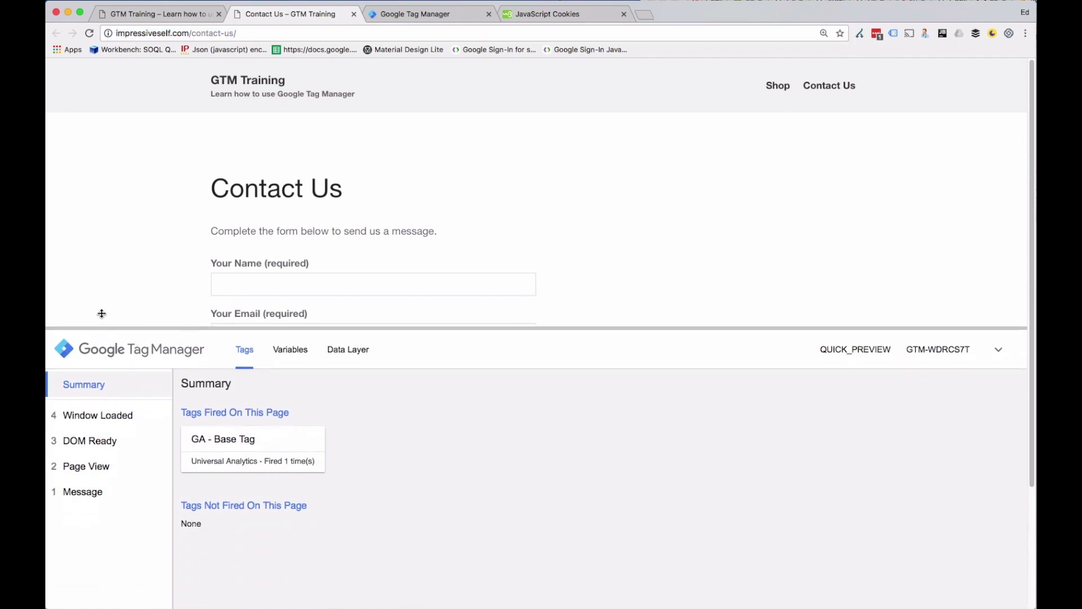
pyautogui.click(93, 470)
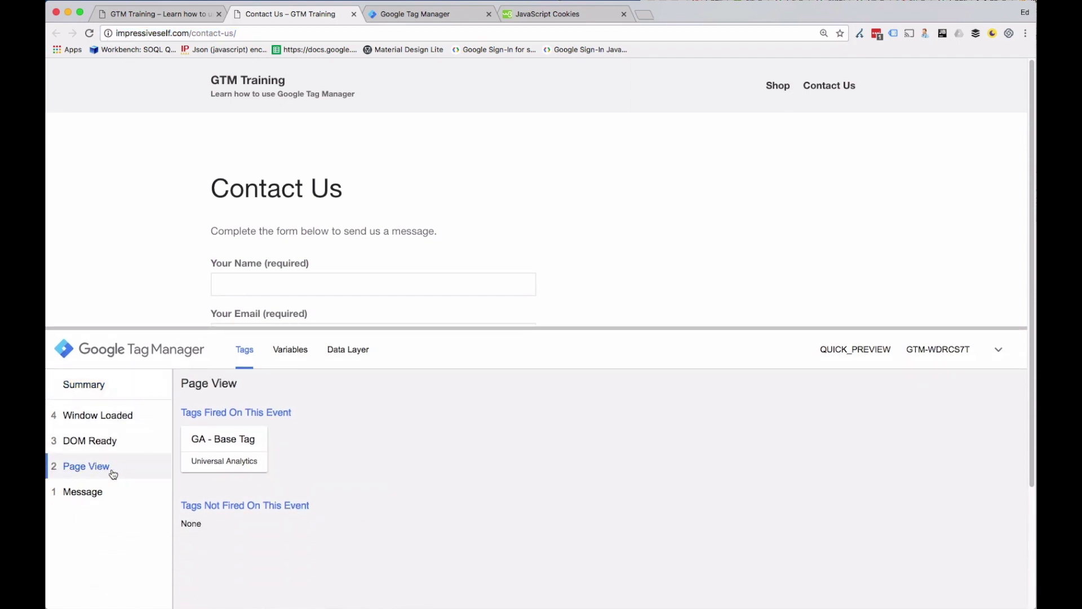
pyautogui.click(290, 350)
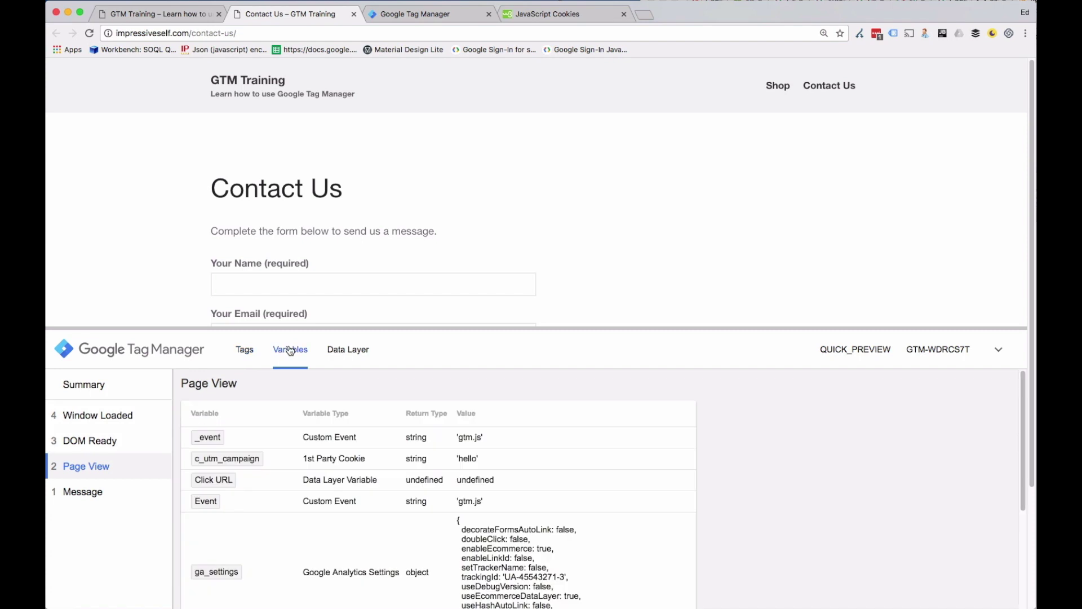
# Step: Compare the c_utm_campaign, q_utm_campaign and session_utm_campaign values for the contact page's Page View event
pyautogui.scroll(-10, 352, 509)
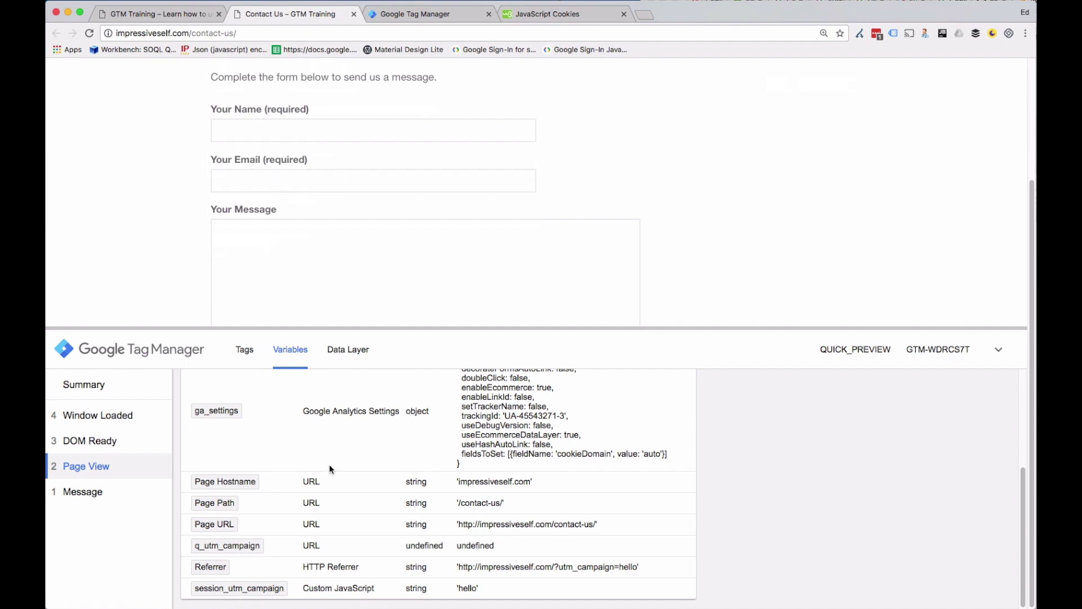
pyautogui.scroll(3, 330, 468)
pyautogui.scroll(-1, 329, 469)
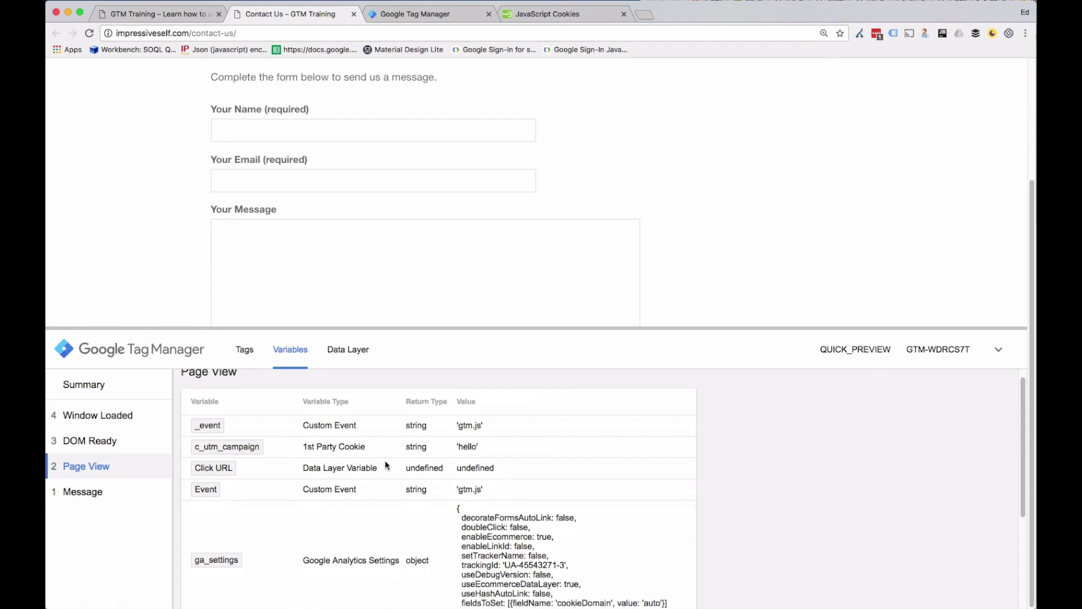
pyautogui.scroll(-5, 386, 464)
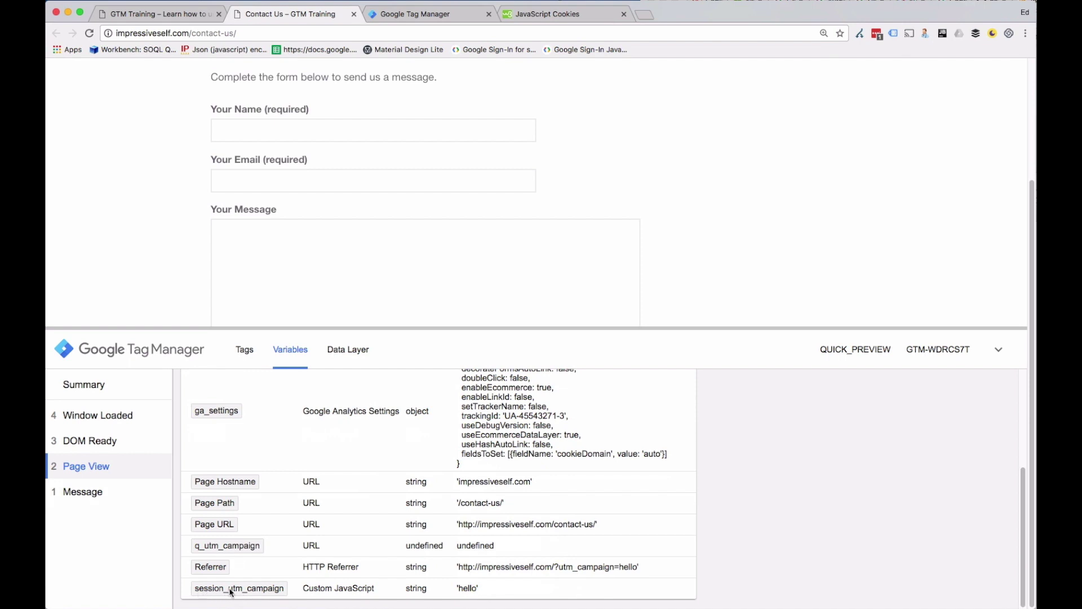
pyautogui.doubleClick(467, 588)
# Step: Inspect the contact page with the developer tools and show its Application data
pyautogui.rightClick(125, 218)
pyautogui.click(151, 373)
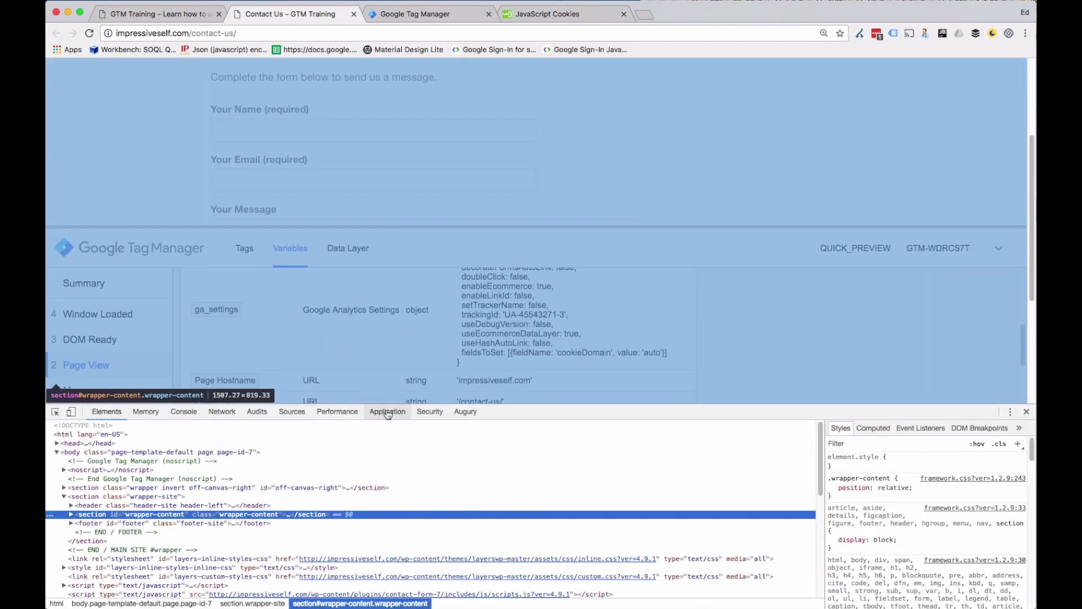
pyautogui.click(387, 412)
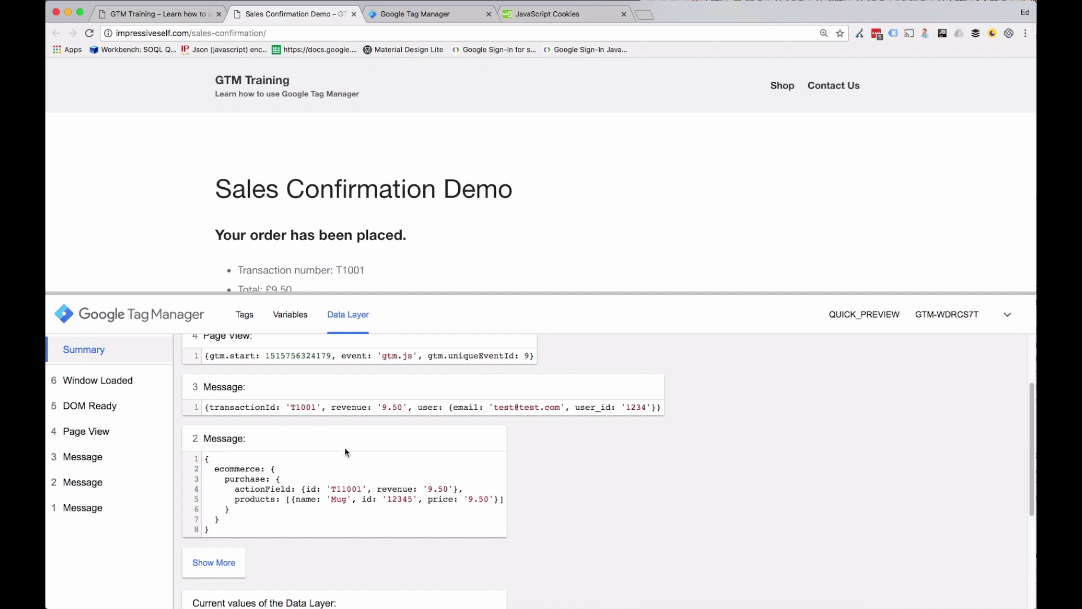
# Step: Examine the transactionId key and its value in the third data layer message of the Sales Confirmation Demo page
pyautogui.moveTo(213, 408); pyautogui.dragTo(271, 408)
pyautogui.doubleClick(289, 407)
pyautogui.doubleClick(251, 407)
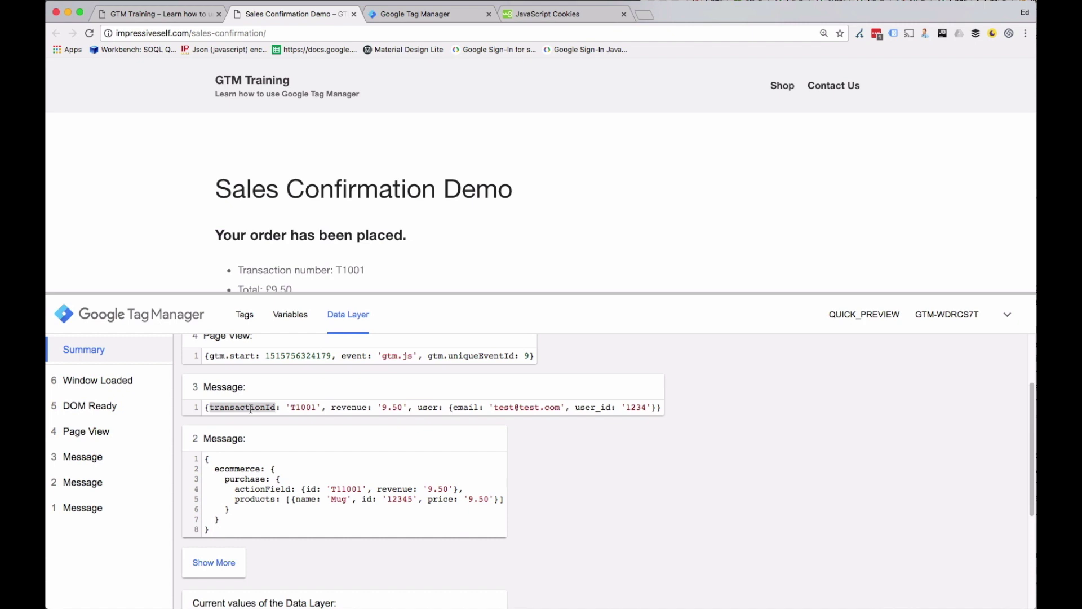
# Step: Create a new user-defined variable in the Google Tag Manager workspace and name it transaction_id
pyautogui.click(415, 17)
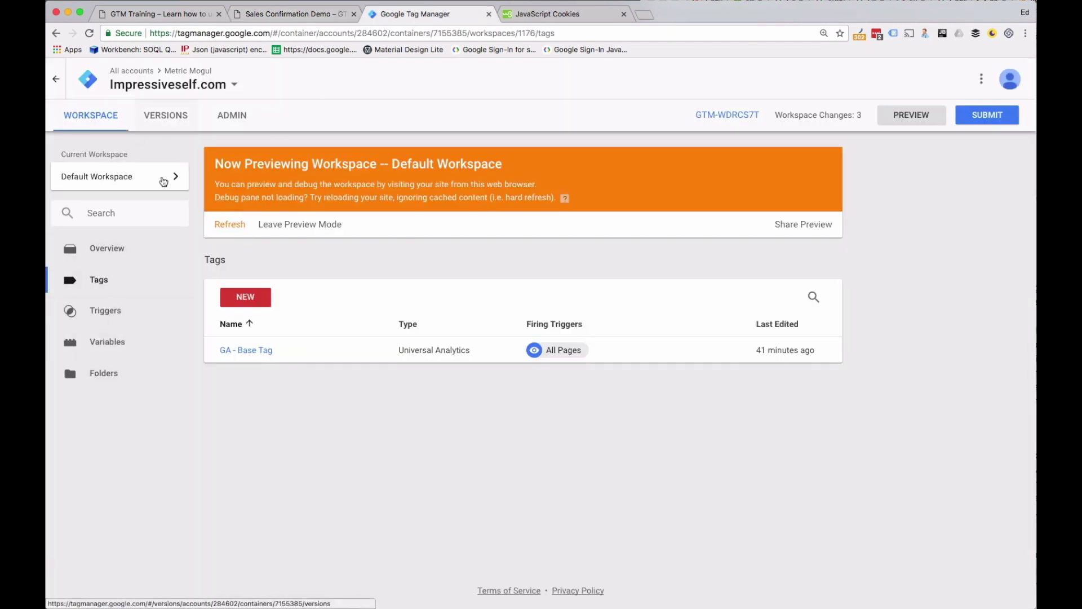
pyautogui.click(109, 343)
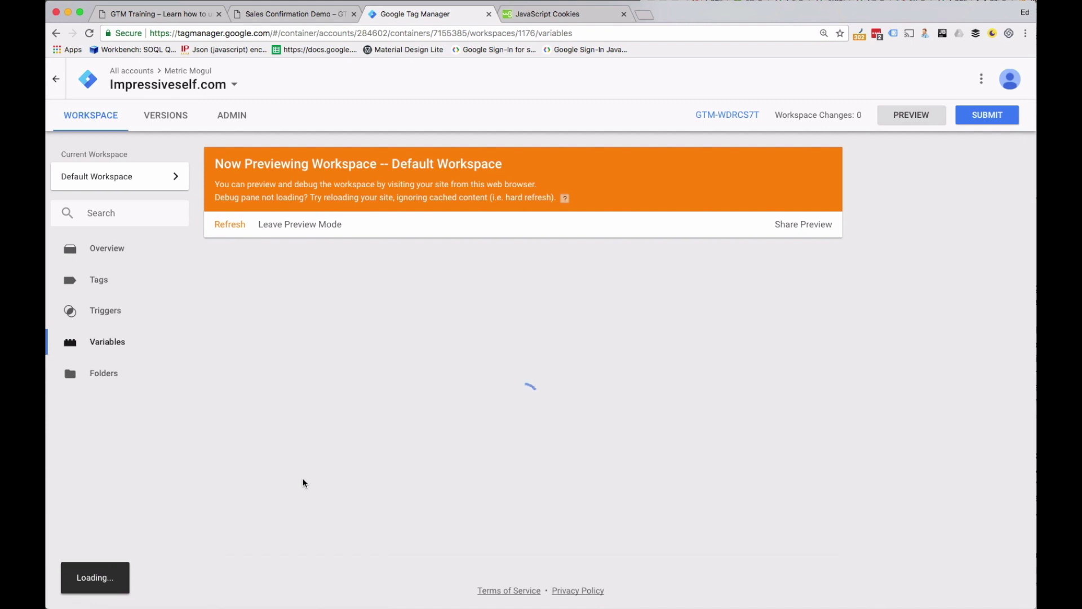
pyautogui.click(246, 550)
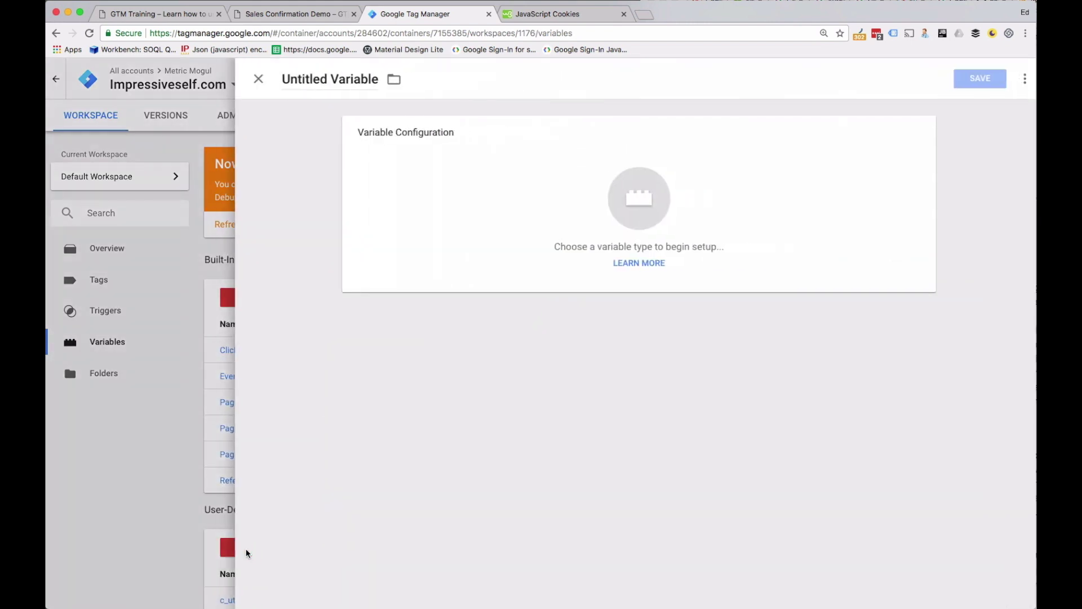
pyautogui.click(322, 79)
pyautogui.write('transaction_')
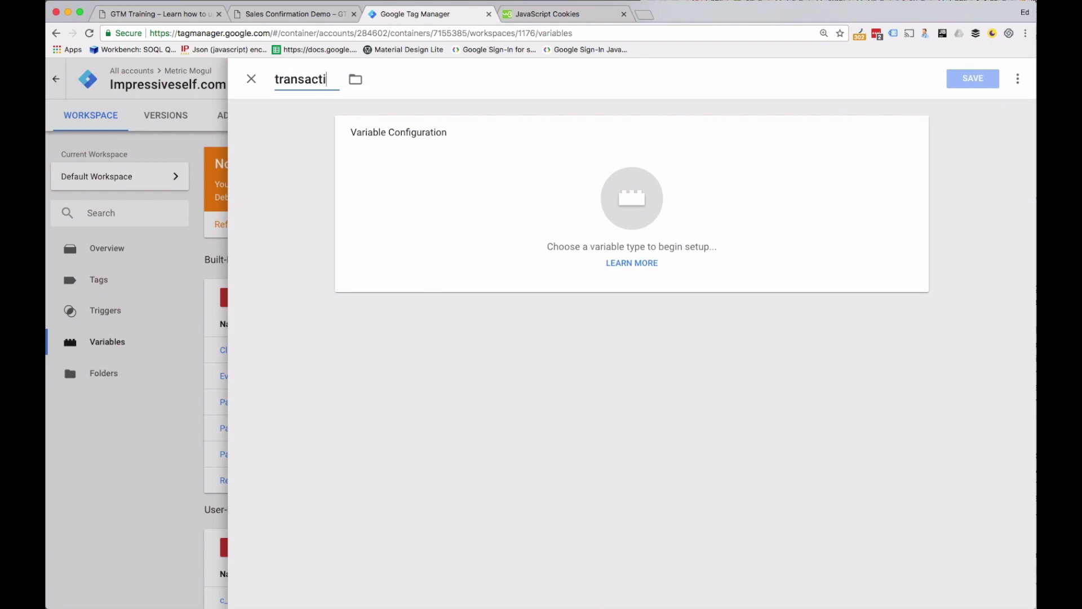
pyautogui.press('BackSpace')
pyautogui.press('BackSpace')
pyautogui.press('BackSpace')
pyautogui.press('BackSpace')
pyautogui.press('BackSpace')
pyautogui.press('BackSpace')
pyautogui.write('ction_id')
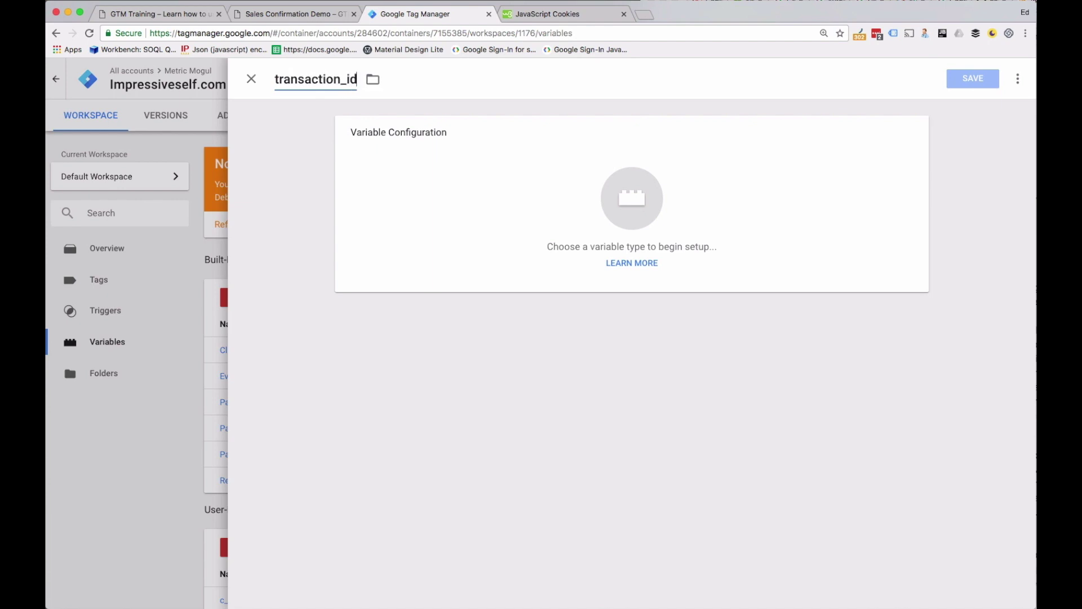
# Step: Configure transaction_id as a Data Layer Variable that reads transactionId, and save it
pyautogui.click(561, 181)
pyautogui.click(728, 353)
pyautogui.click(417, 236)
pyautogui.write('transactionId')
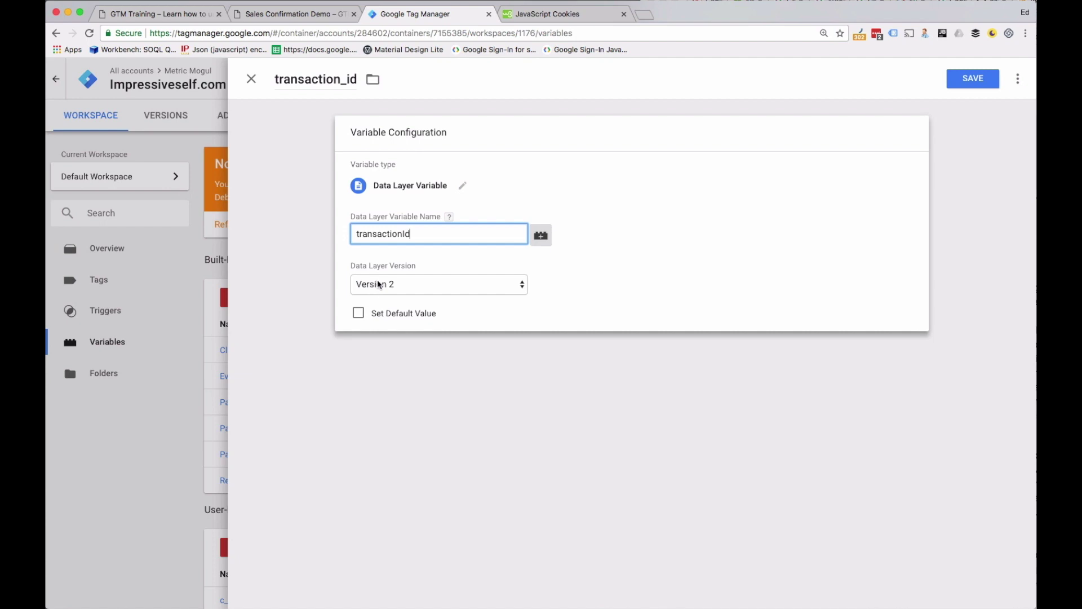
pyautogui.doubleClick(383, 234)
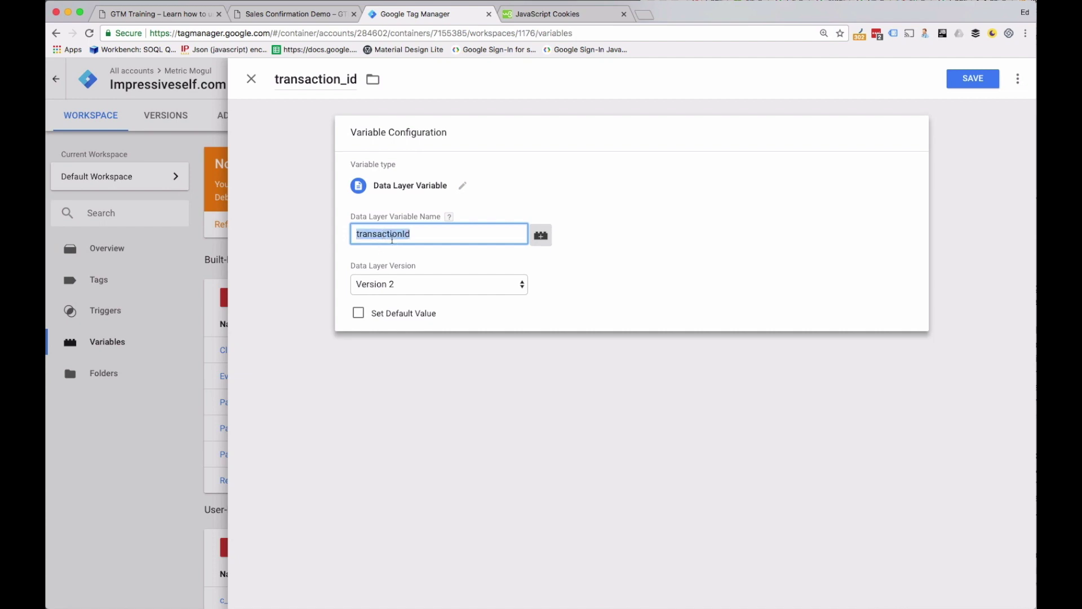
pyautogui.click(973, 78)
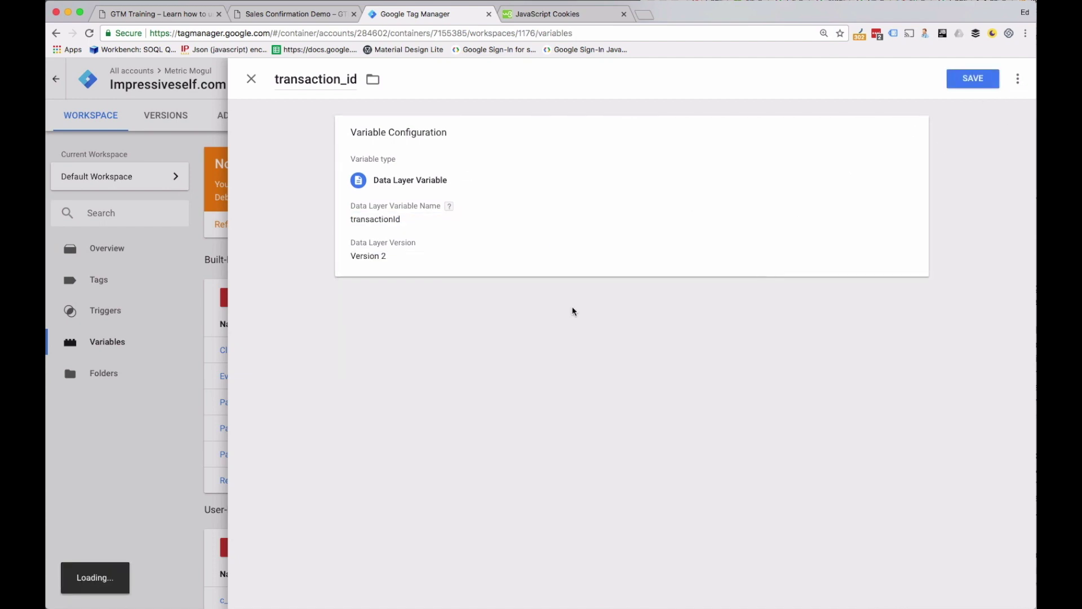
pyautogui.scroll(-5, 552, 310)
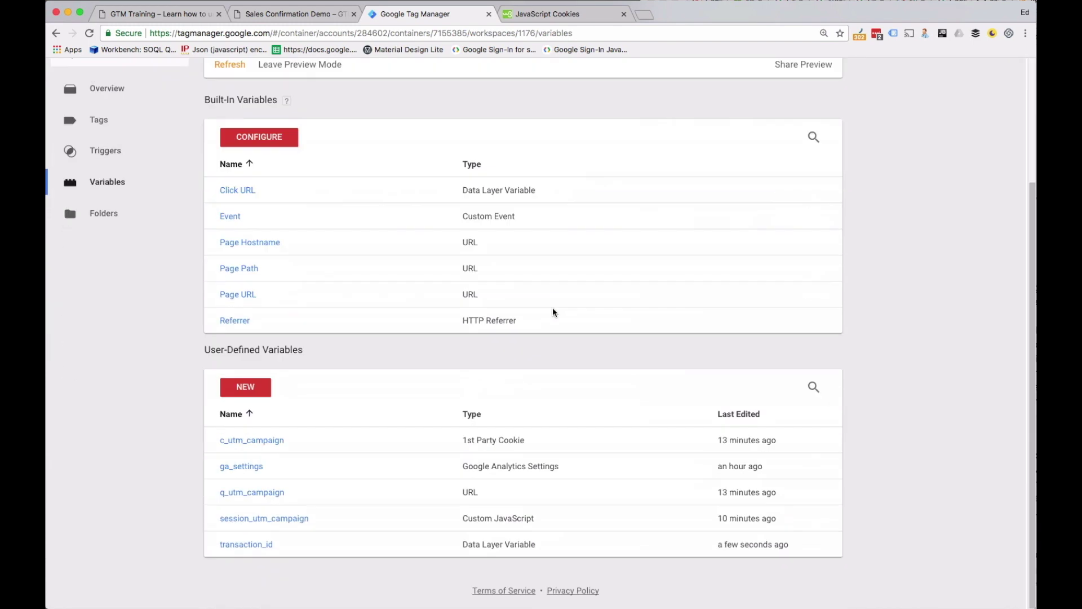
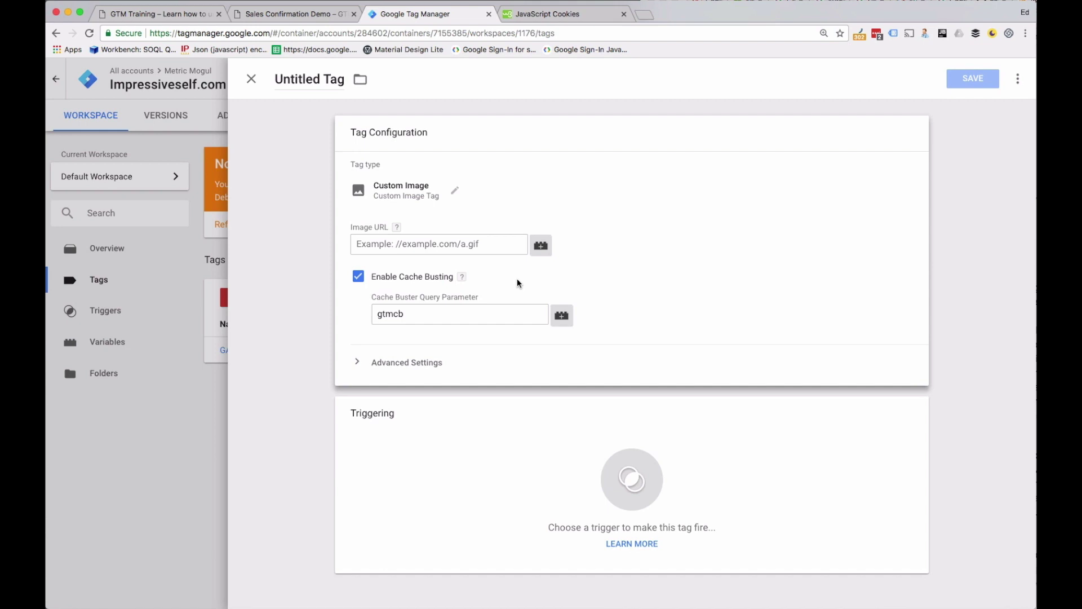
# Step: Paste the tracking address as the Custom Image tag's image URL and replace its [UNIQUE_TRANSACTION_ID] placeholder with the transaction_id variable
pyautogui.click(492, 244)
pyautogui.hotkey('ctrl', 'v')
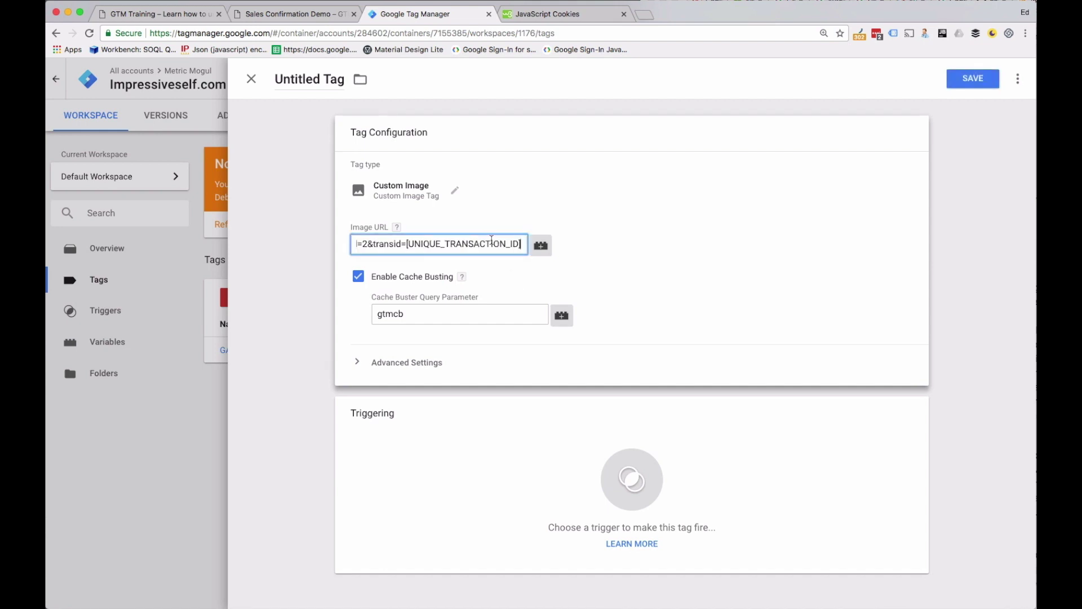
pyautogui.moveTo(477, 244); pyautogui.dragTo(523, 245)
pyautogui.click(389, 247)
pyautogui.moveTo(406, 244); pyautogui.dragTo(524, 245)
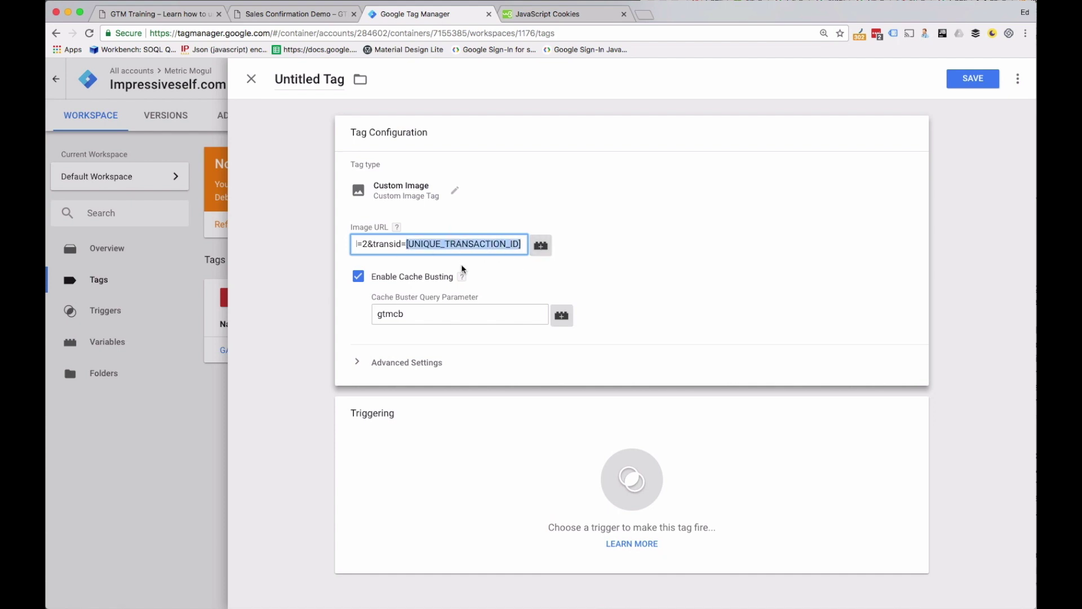
pyautogui.press('BackSpace')
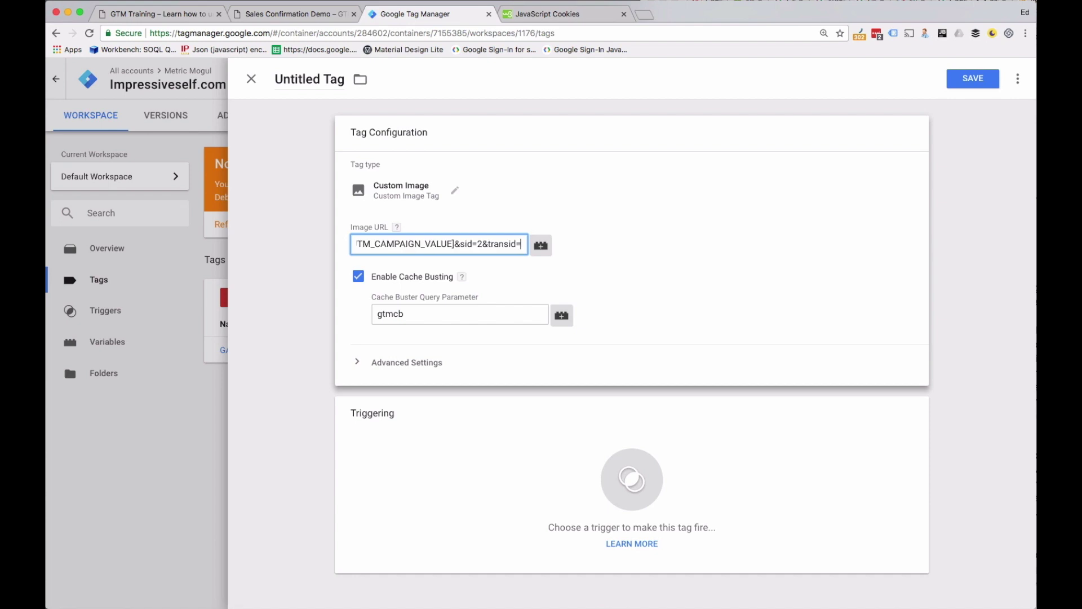
pyautogui.click(541, 245)
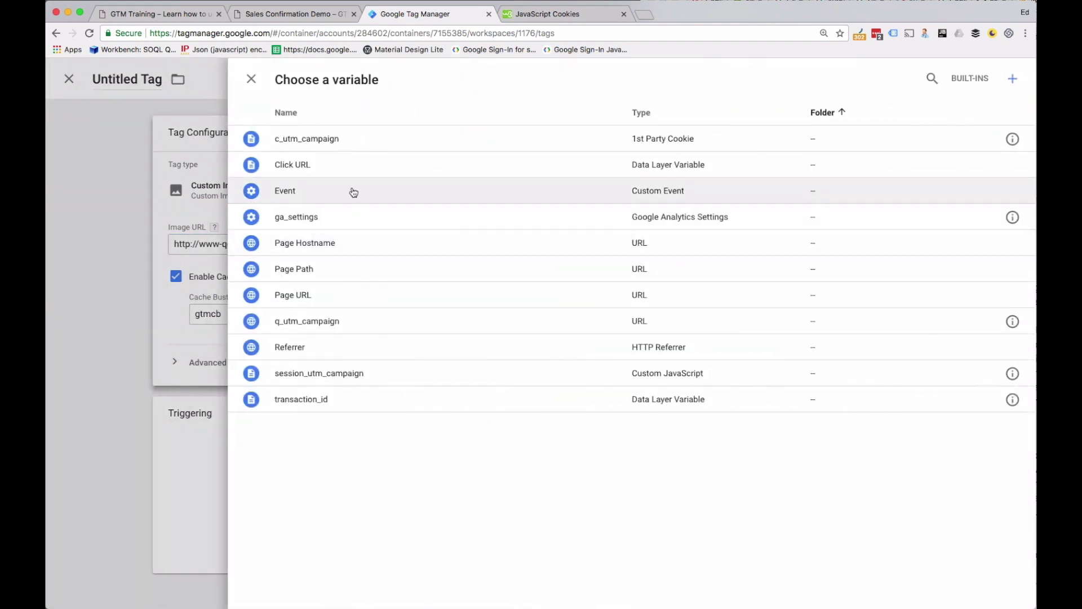
pyautogui.click(318, 398)
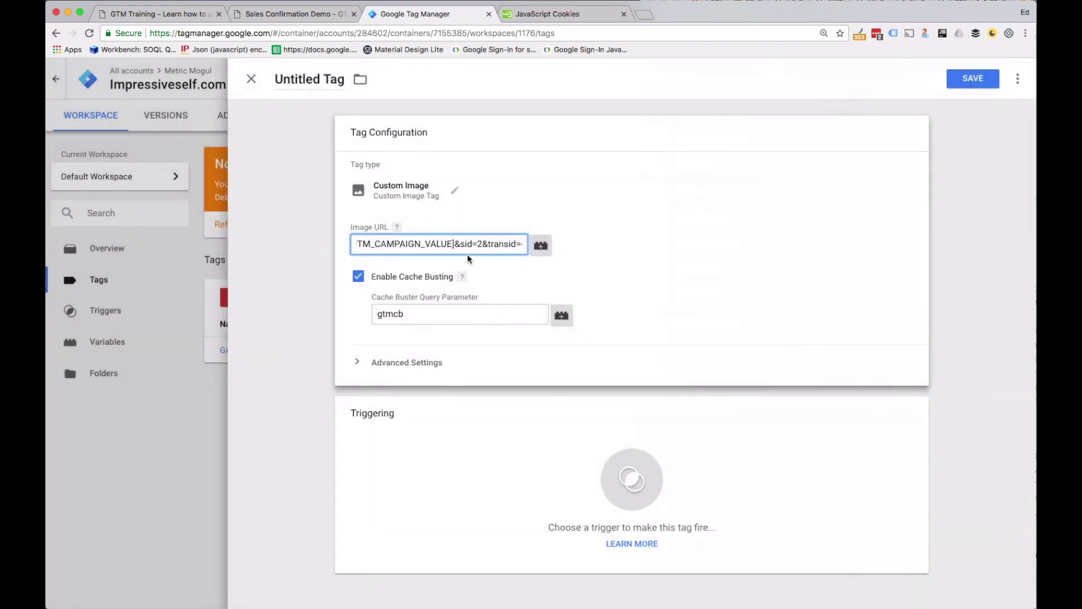
pyautogui.moveTo(467, 248); pyautogui.dragTo(538, 246)
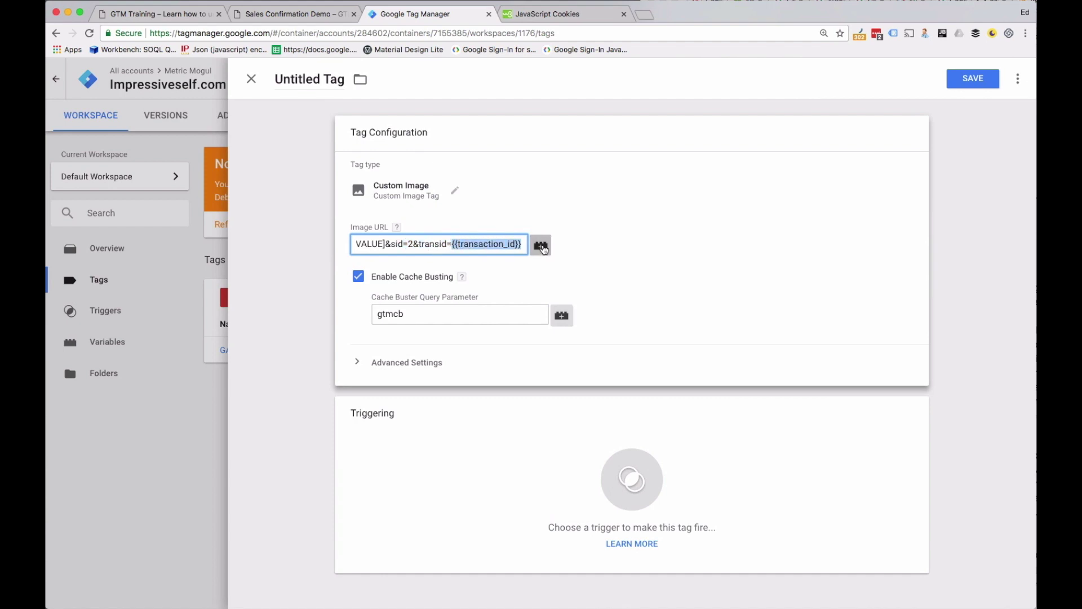
# Step: Delete the [UTM_CAMPAIGN_VALUE] placeholder from the image URL and insert the session_utm_campaign variable
pyautogui.click(442, 245)
pyautogui.moveTo(398, 243); pyautogui.dragTo(501, 243)
pyautogui.click(385, 244)
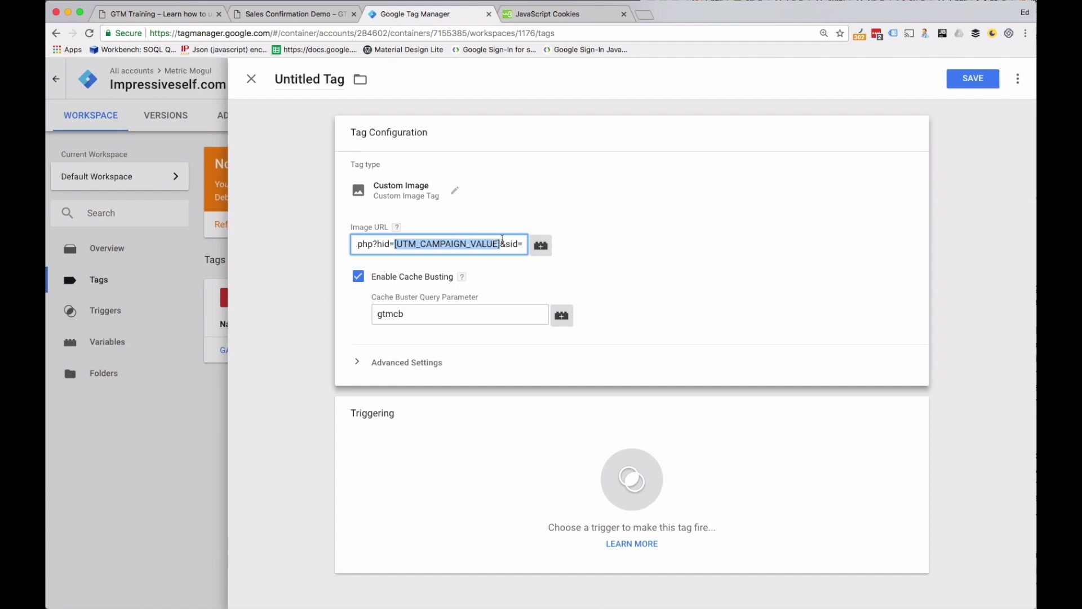
pyautogui.press('BackSpace')
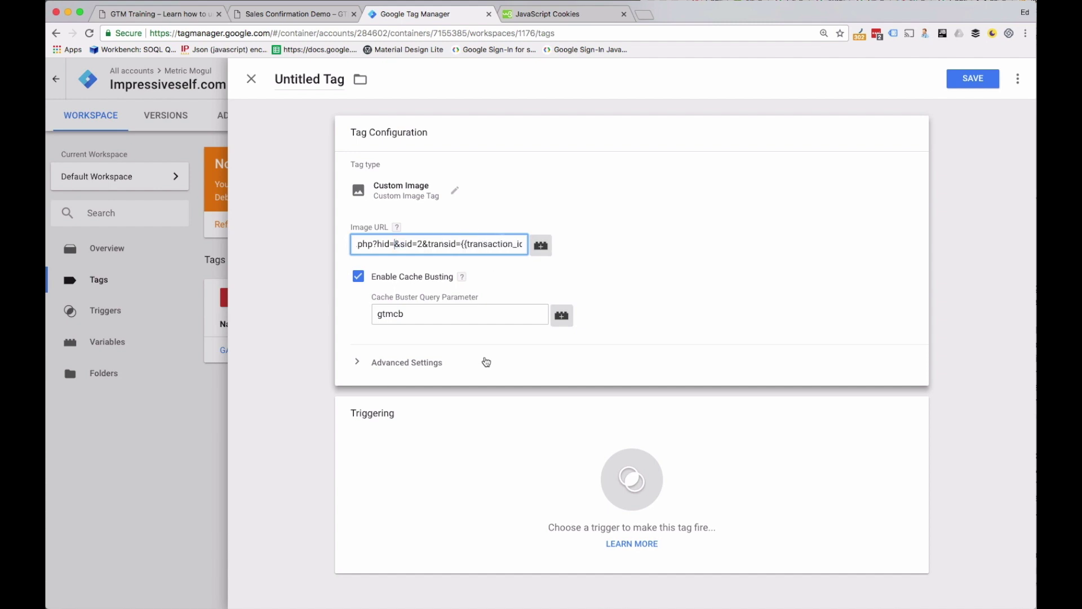
pyautogui.click(540, 247)
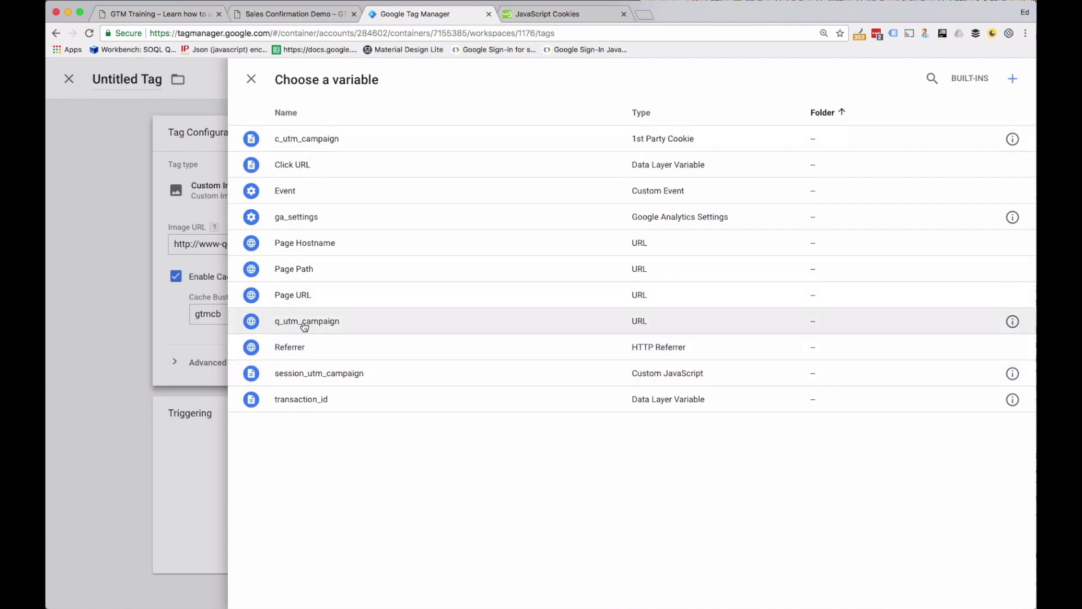
pyautogui.click(342, 381)
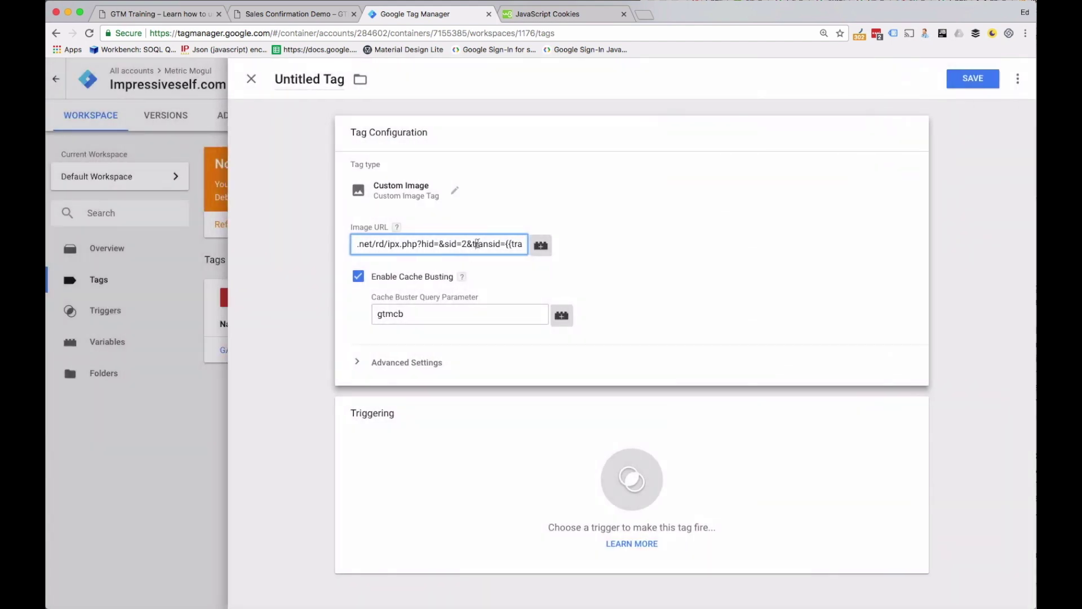
# Step: Move {{session_utm_campaign}} from the end of the image URL to directly after hid=
pyautogui.moveTo(410, 244); pyautogui.dragTo(538, 249)
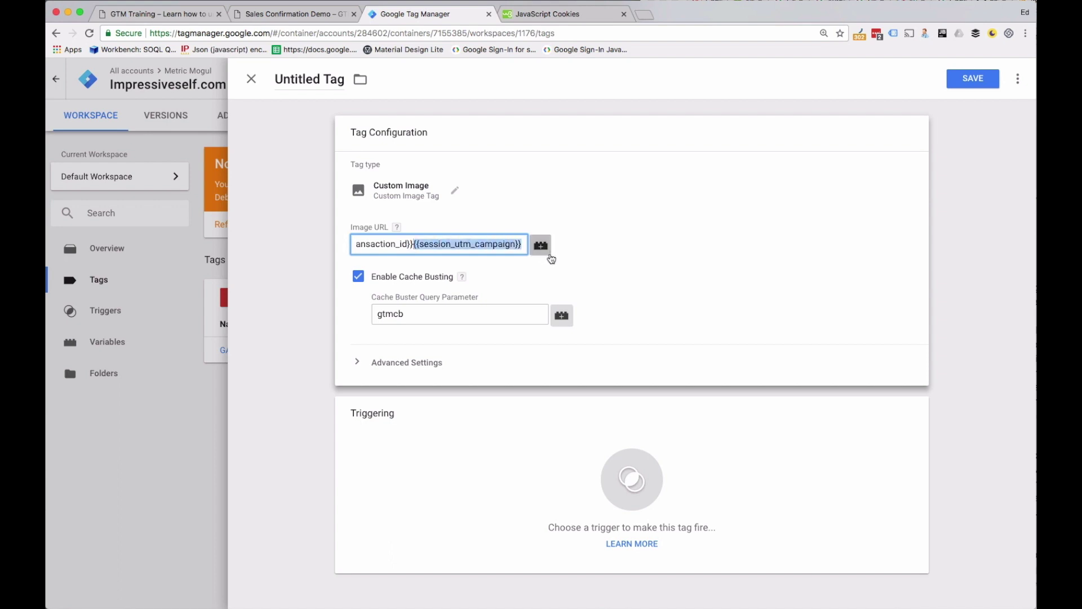
pyautogui.hotkey('ctrl', 'x')
pyautogui.moveTo(425, 244); pyautogui.dragTo(387, 244)
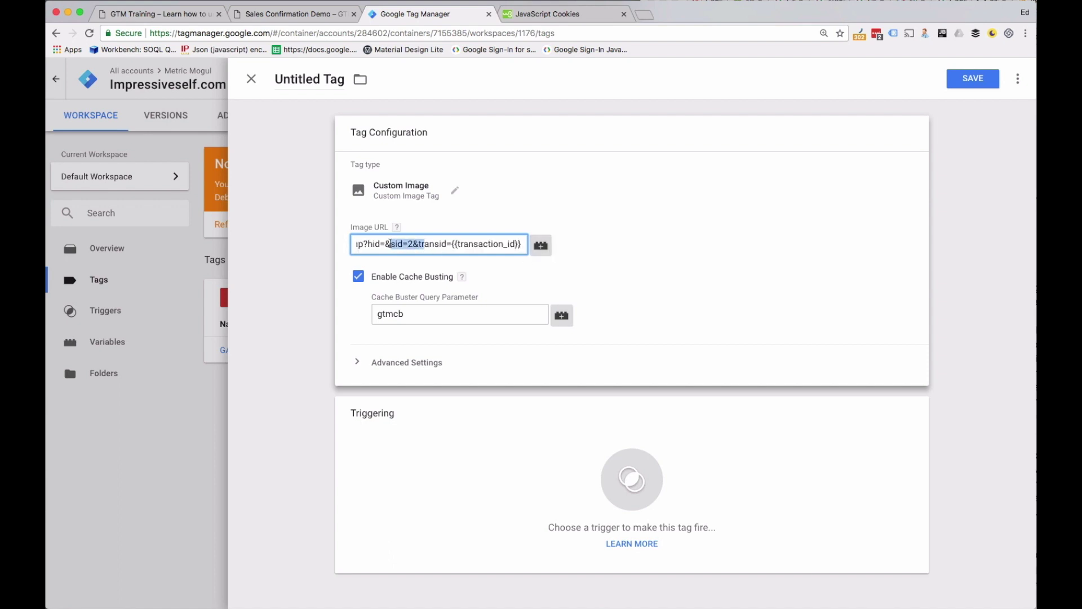
pyautogui.click(385, 244)
pyautogui.hotkey('ctrl', 'v')
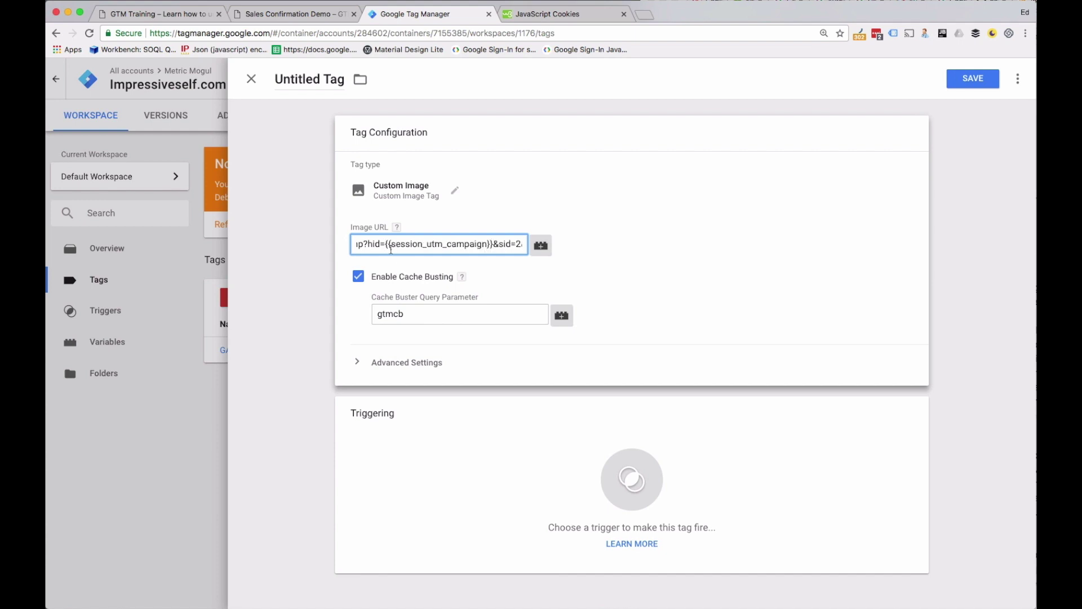
pyautogui.doubleClick(401, 243)
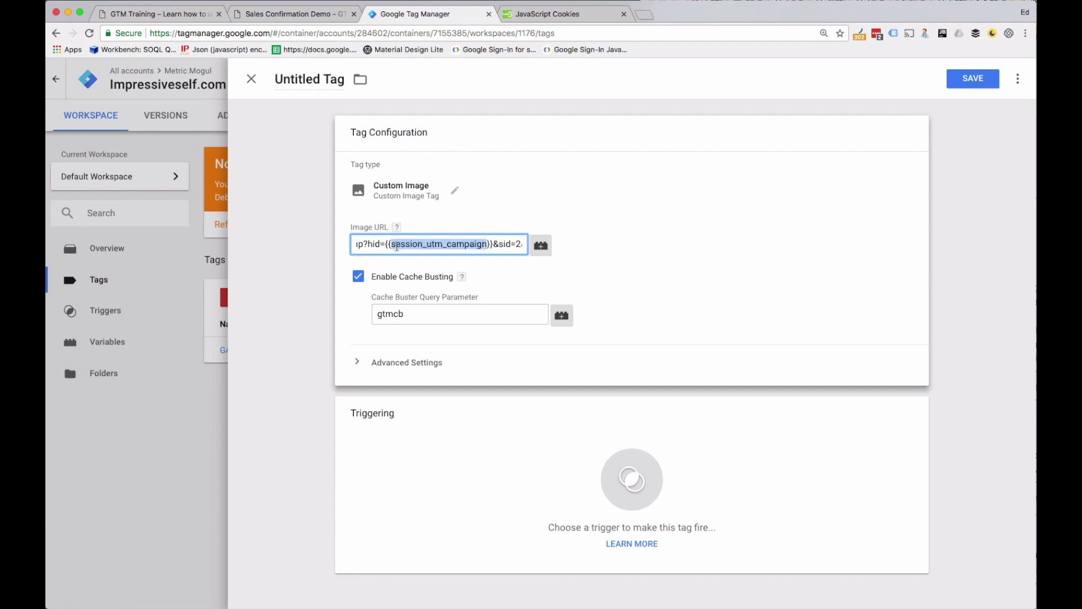
pyautogui.doubleClick(387, 243)
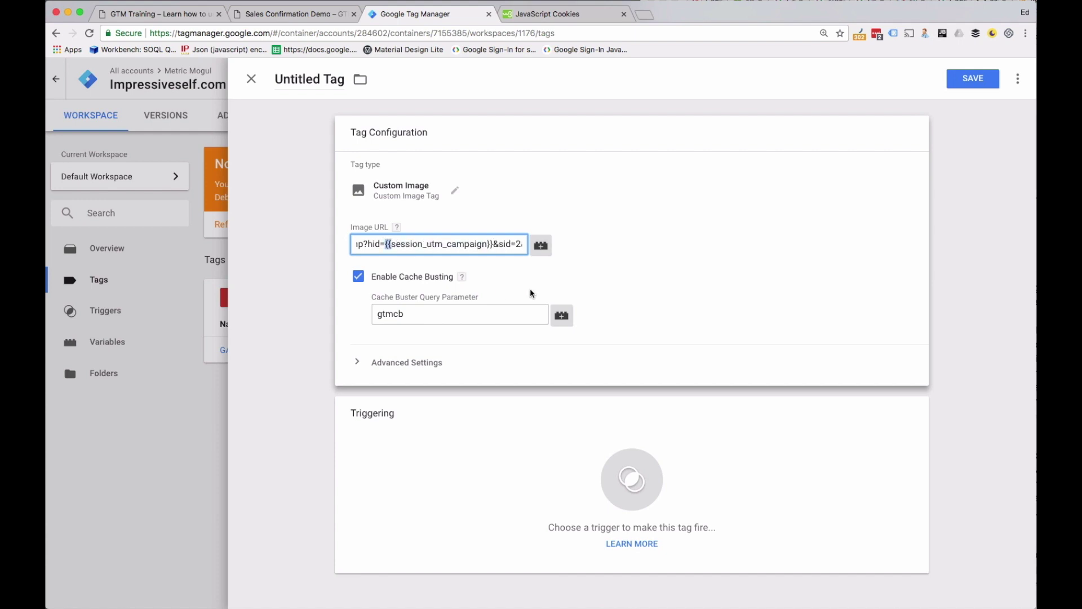
pyautogui.click(602, 266)
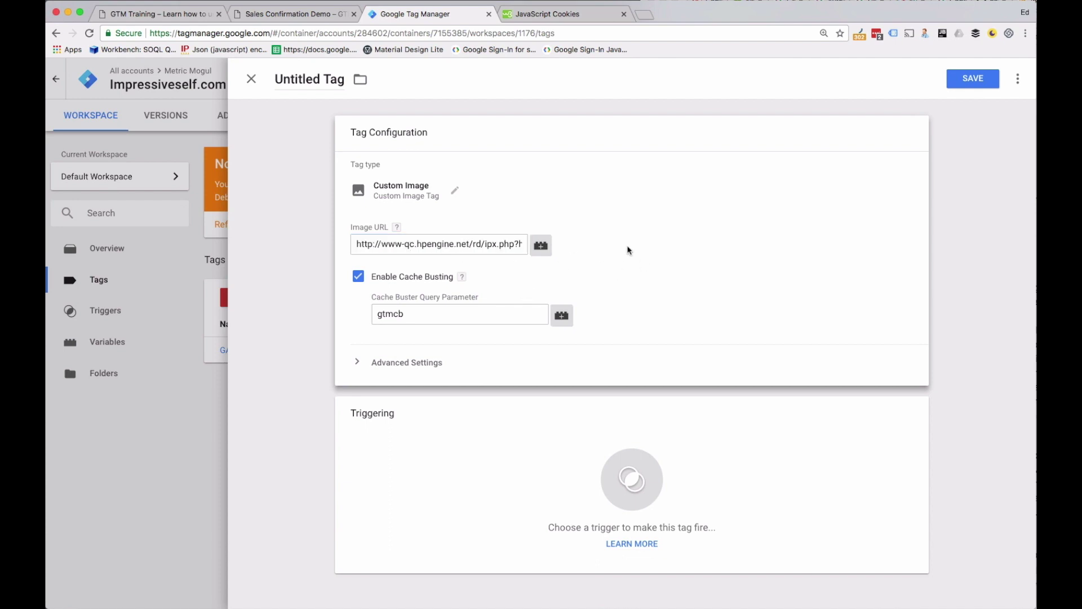
# Step: Name the Custom Image tag Demo Sales Pixel
pyautogui.click(319, 78)
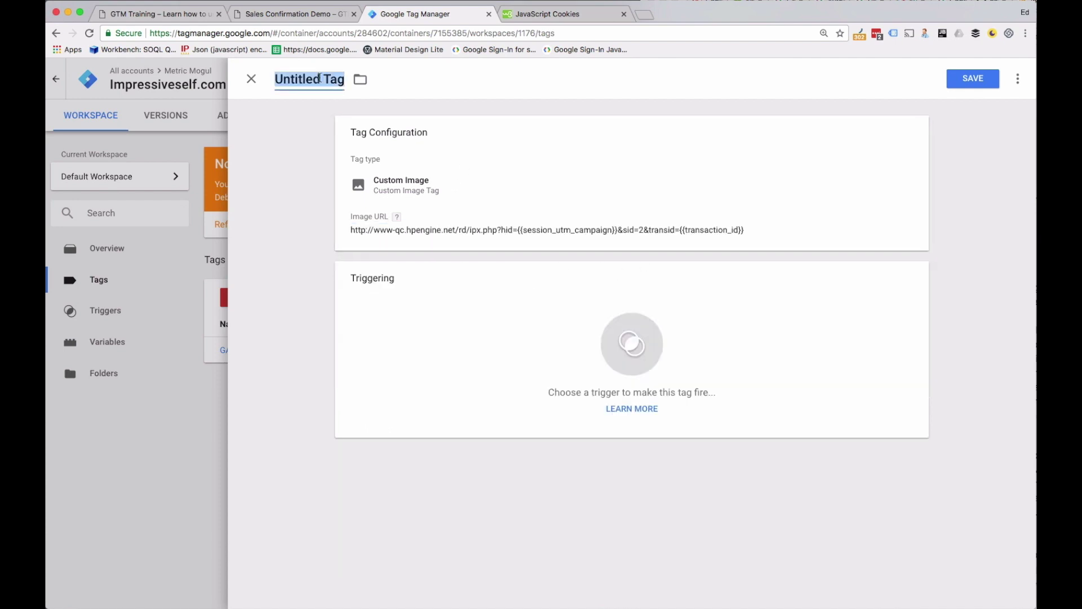
pyautogui.write('Demo Sa')
pyautogui.press('BackSpace')
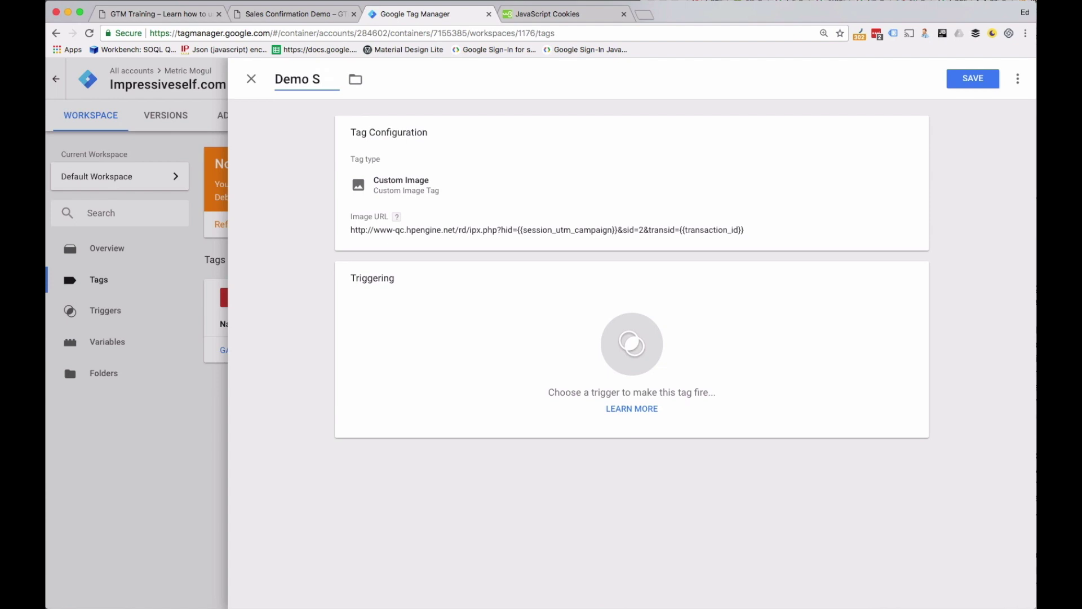
pyautogui.write('ales Pixel')
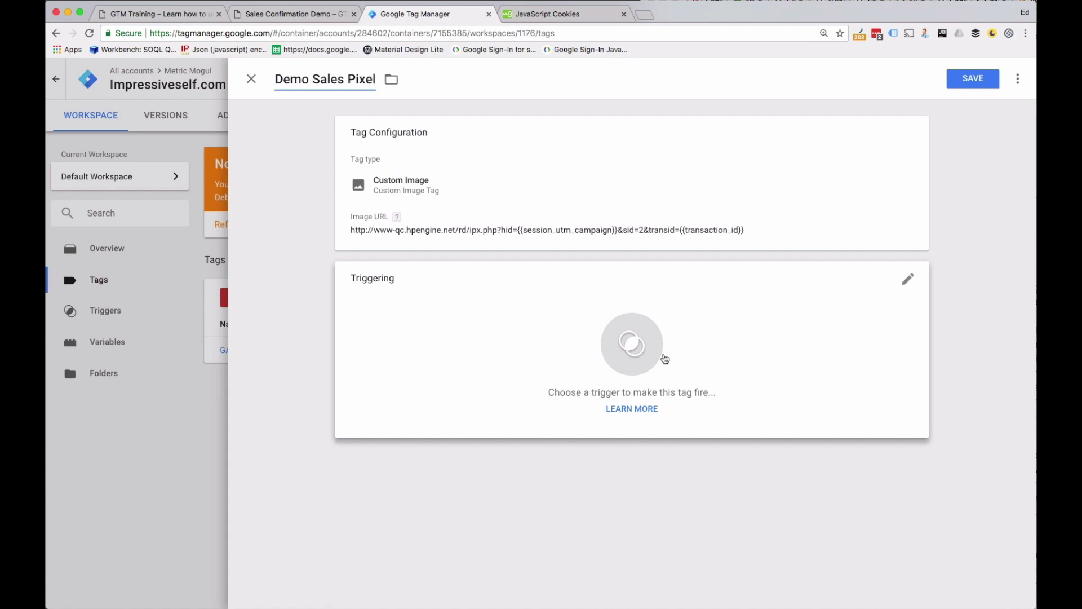
# Step: Copy the path /sales-confirmation/ from the address of the Sales Confirmation Demo page
pyautogui.click(284, 15)
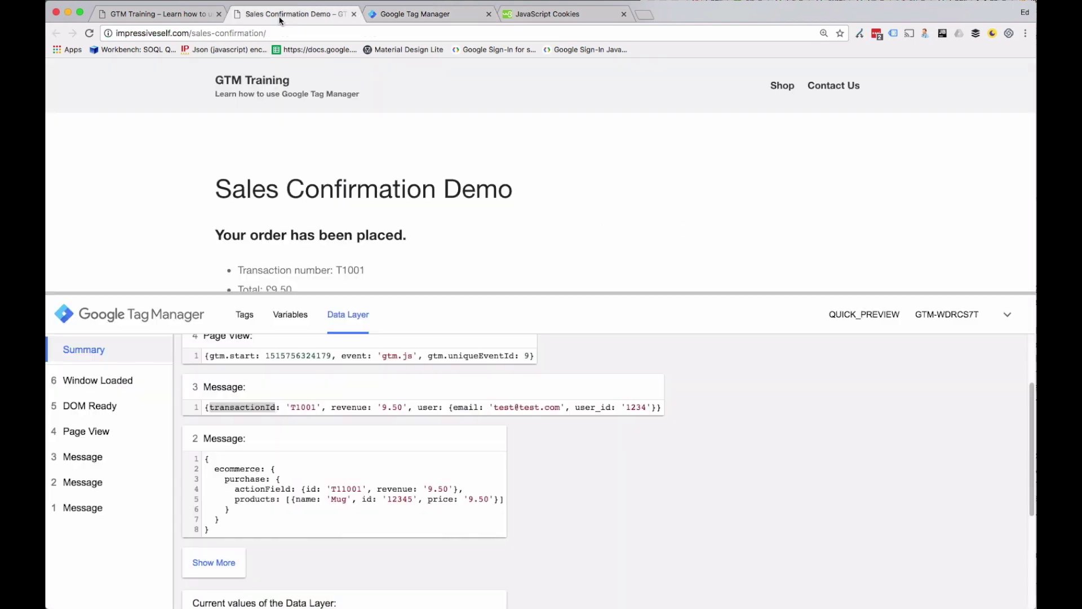
pyautogui.click(191, 33)
pyautogui.keyDown('shift'); pyautogui.click(309, 35); pyautogui.keyUp('shift')
pyautogui.press('super+c')
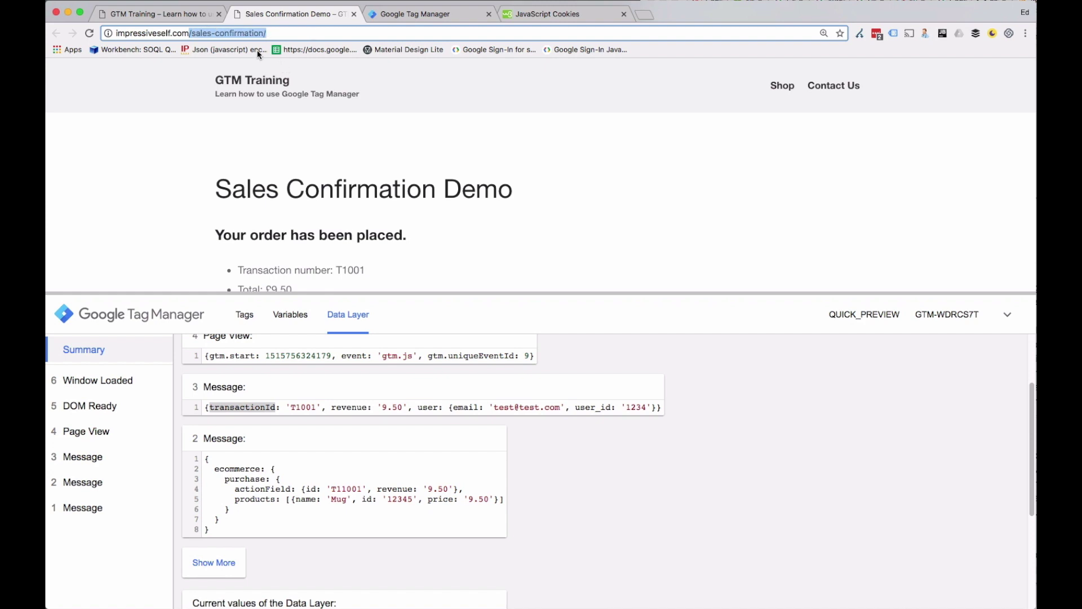
# Step: Return to Google Tag Manager and create a new trigger named P Sales Confirmation for the Demo Sales Pixel tag
pyautogui.click(389, 14)
pyautogui.click(645, 329)
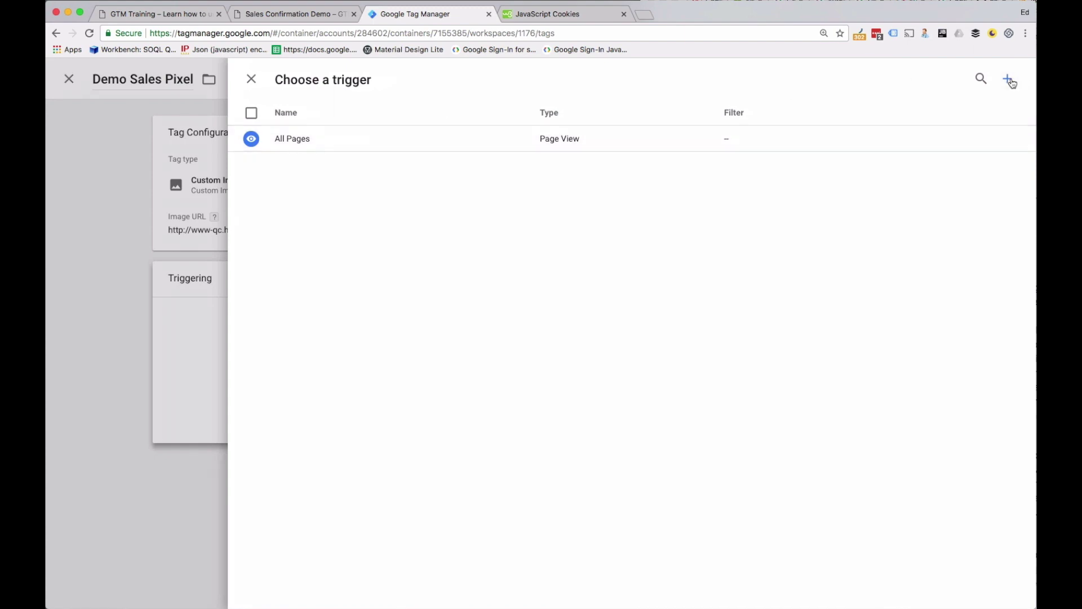
pyautogui.click(1007, 79)
pyautogui.doubleClick(298, 79)
pyautogui.tripleClick(315, 79)
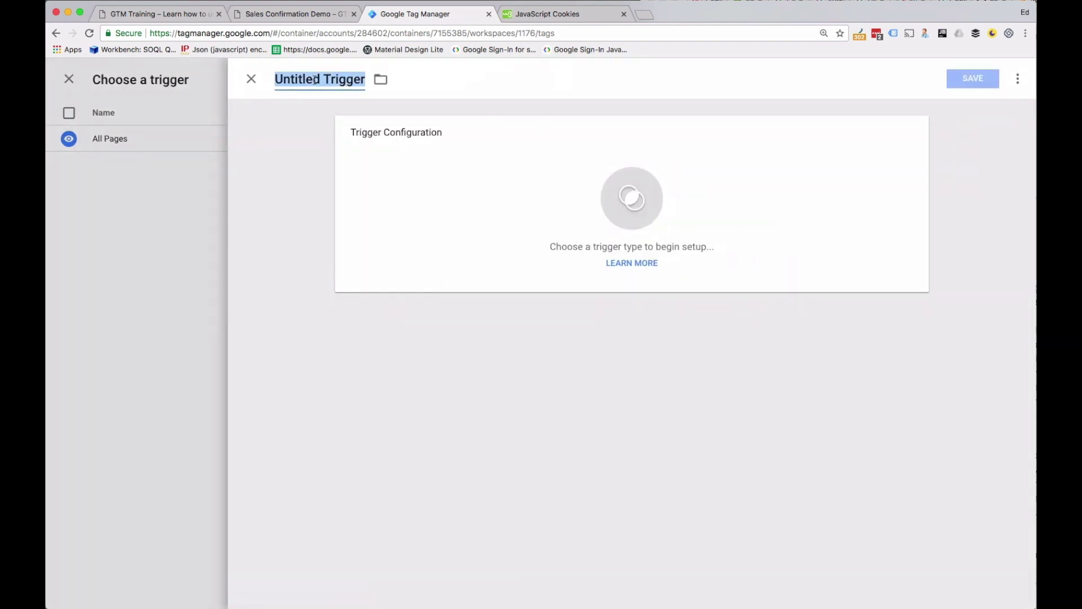
pyautogui.write('P Sales ')
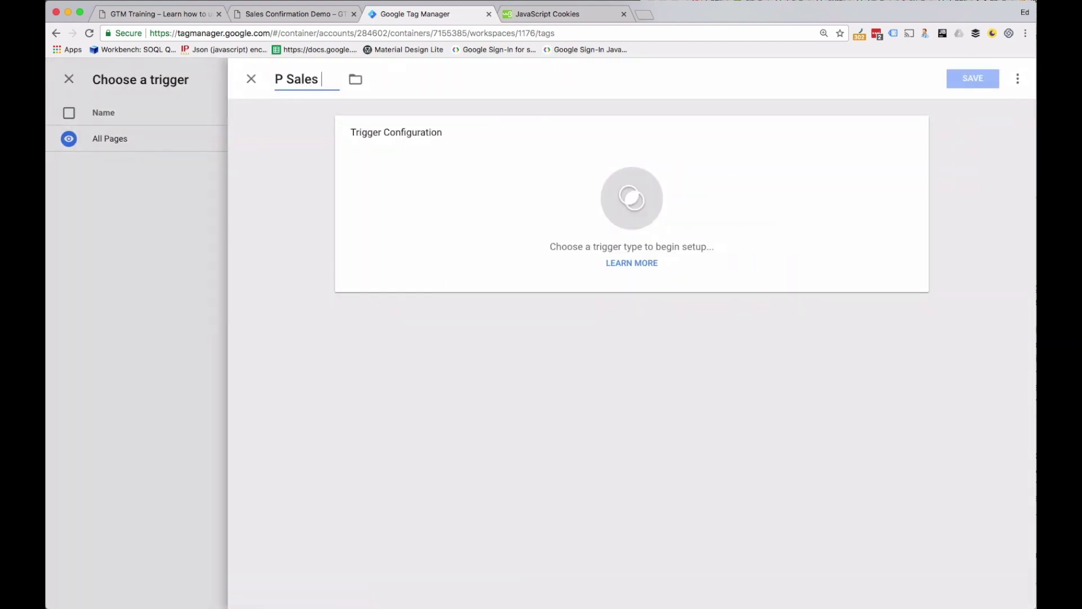
pyautogui.write('Confirmation')
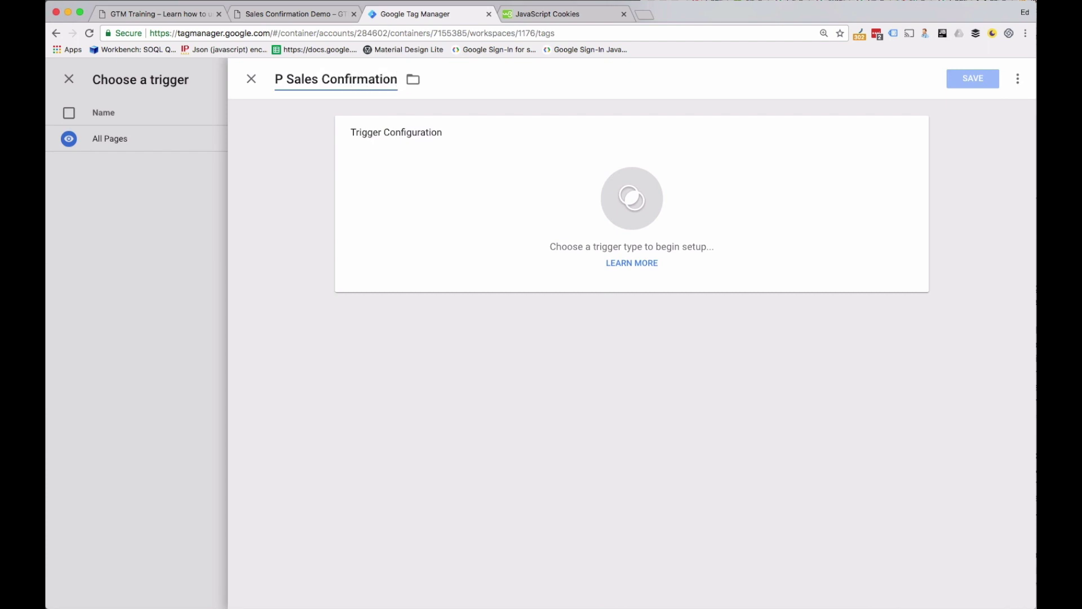
# Step: Make the trigger a Page View trigger that fires on Some Page Views
pyautogui.click(580, 202)
pyautogui.click(708, 188)
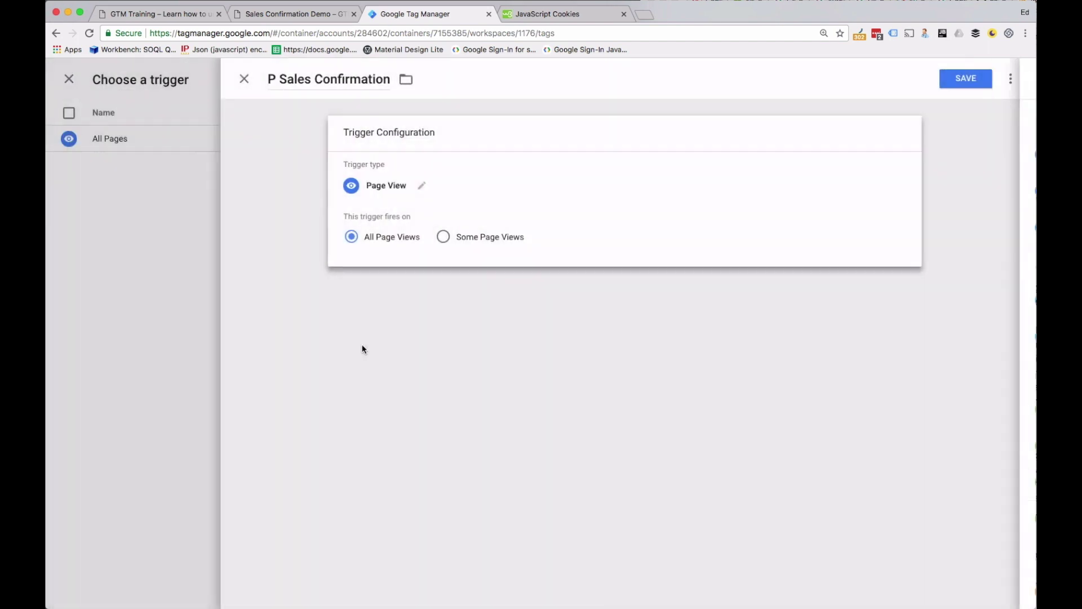
pyautogui.click(450, 237)
# Step: Set the firing condition to Page Path equals /sales-confirmation/ and save the trigger
pyautogui.click(425, 286)
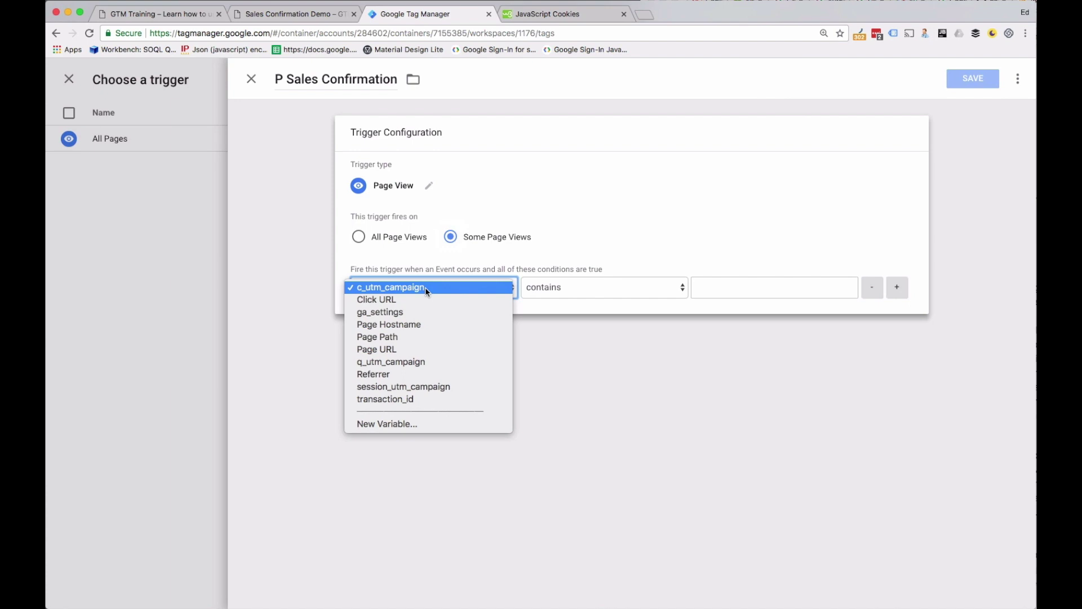
pyautogui.click(425, 335)
pyautogui.click(705, 292)
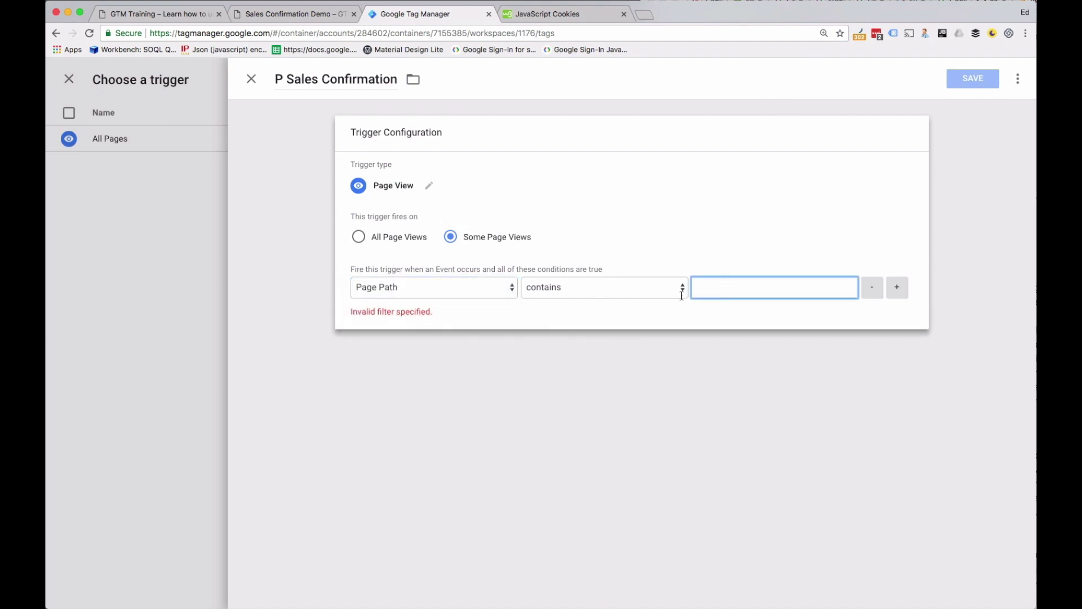
pyautogui.press('super+v')
pyautogui.click(681, 290)
pyautogui.click(600, 276)
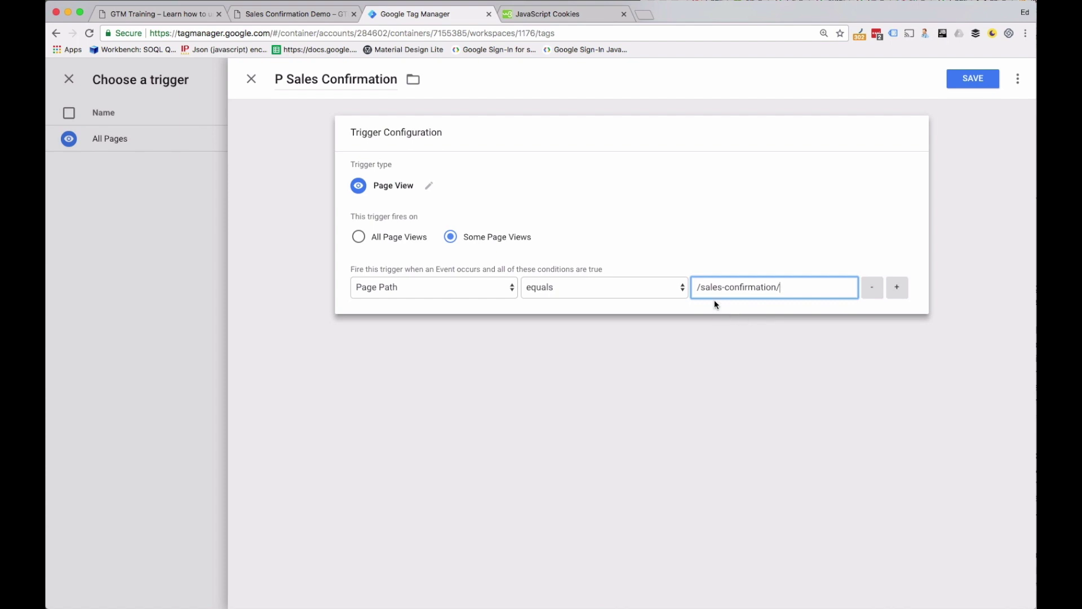
pyautogui.click(953, 77)
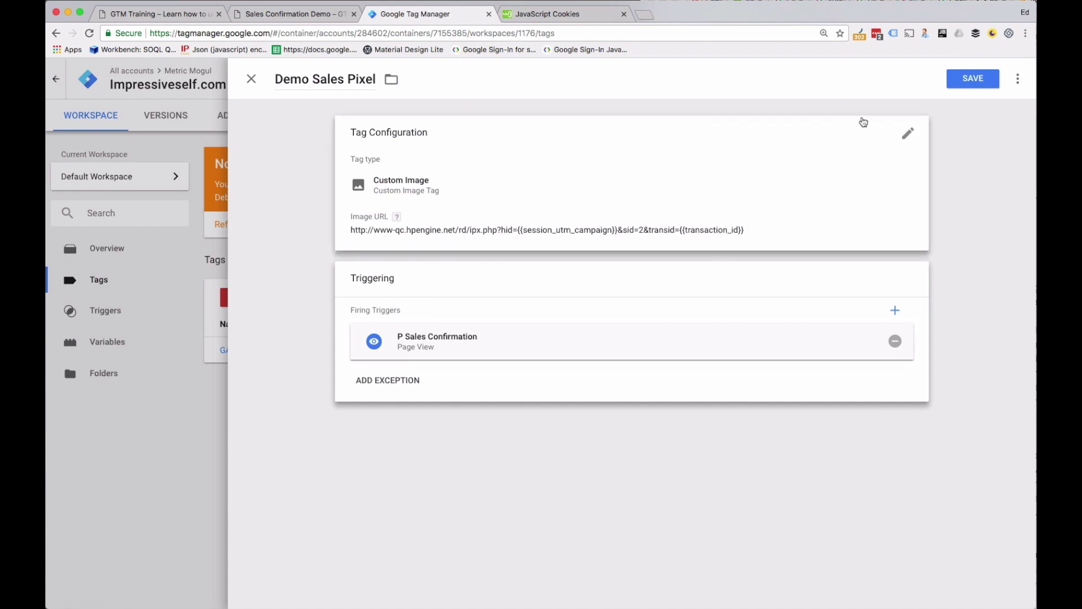
# Step: Save the Demo Sales Pixel tag and restart the workspace preview
pyautogui.click(971, 81)
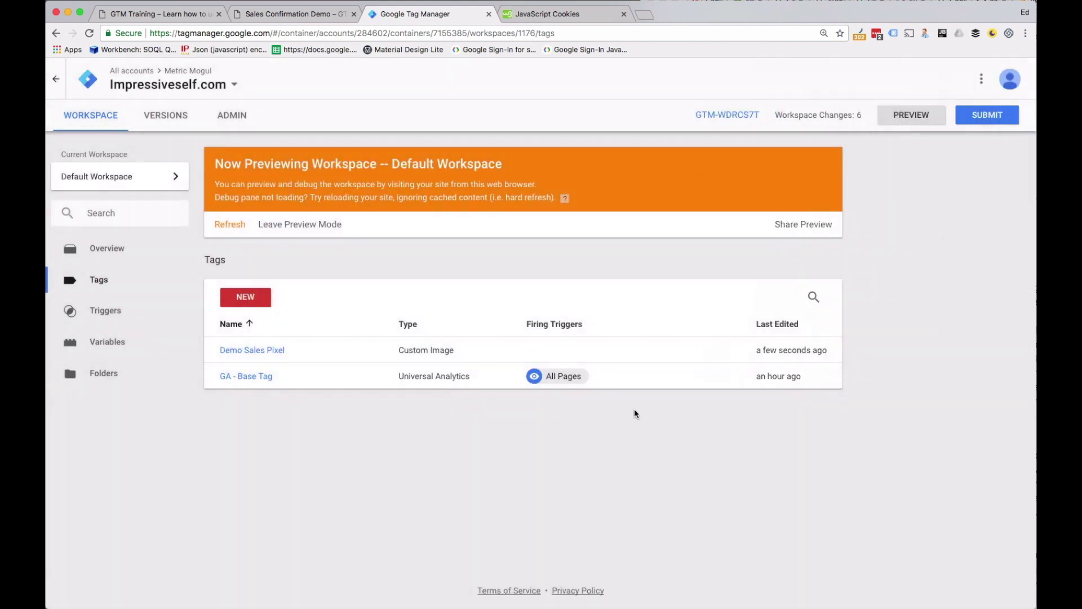
pyautogui.click(911, 112)
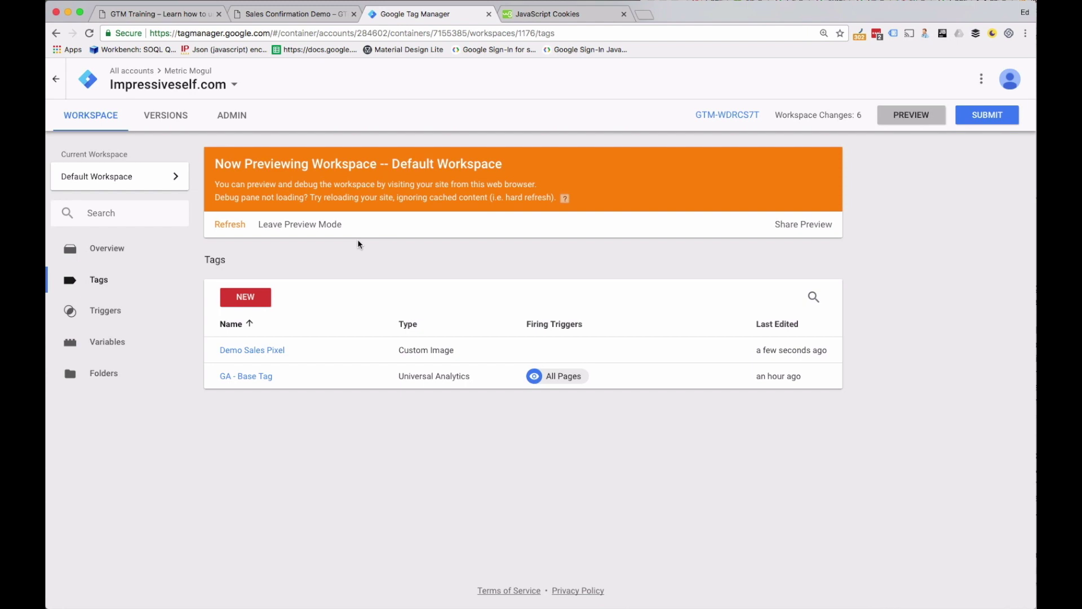
# Step: Close the old Sales Confirmation Demo page and open the sales confirmation page from the GTM Training page with utm_campaign=hello
pyautogui.click(158, 13)
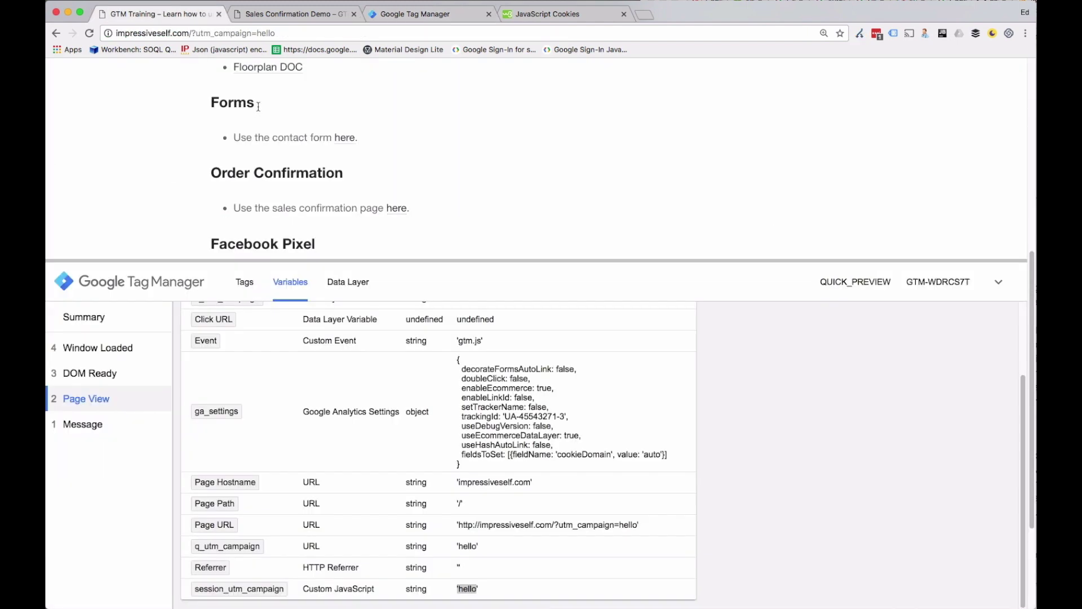
pyautogui.click(354, 13)
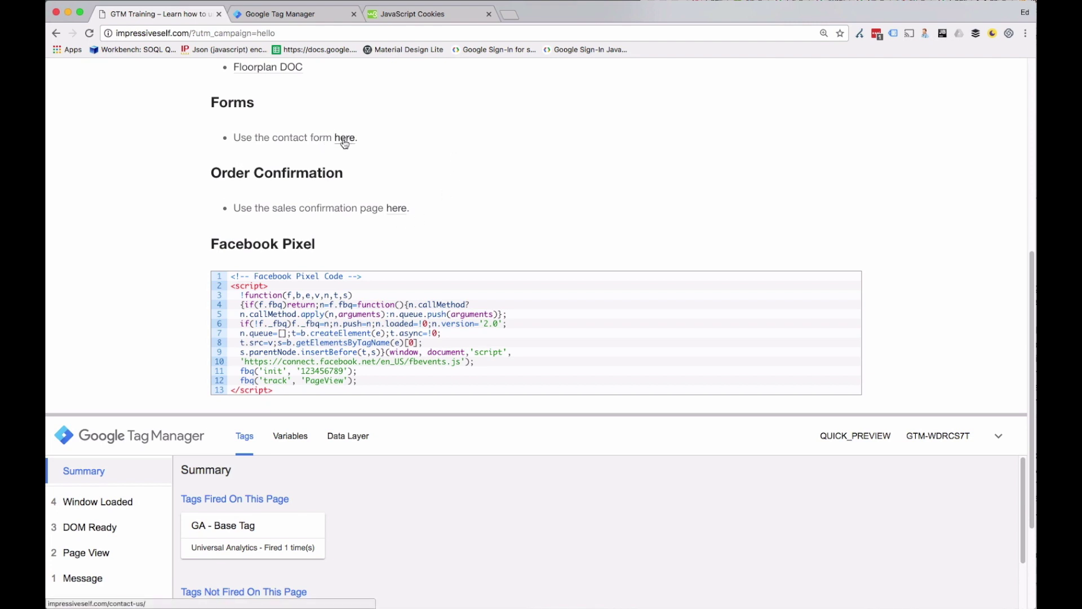
pyautogui.click(398, 210)
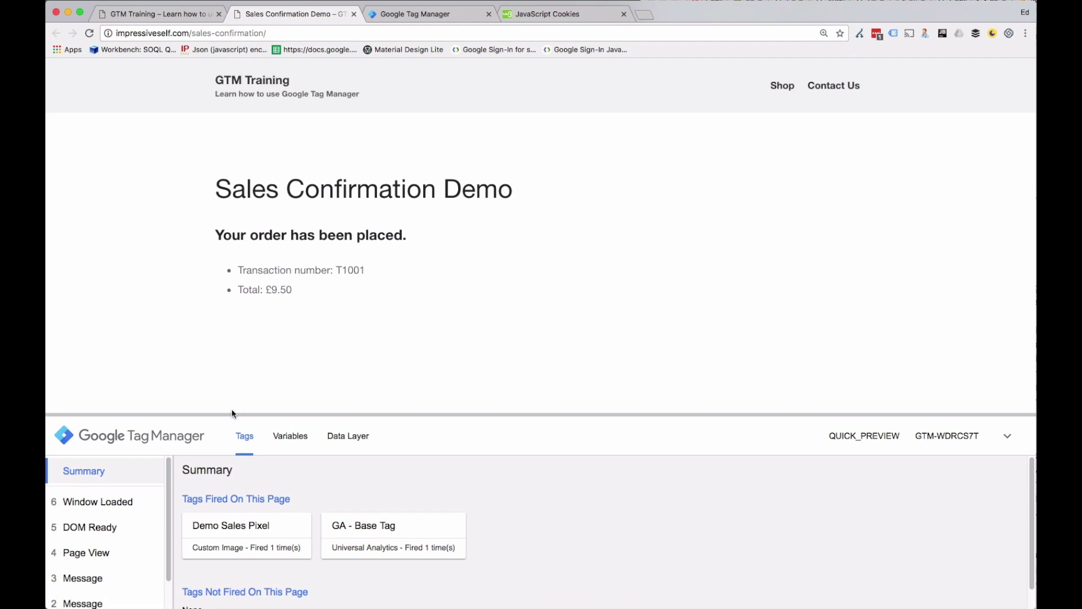
# Step: Examine the fired Demo Sales Pixel tag's image URL in the debug pane, checking the hid and transid values, and return to Google Tag Manager
pyautogui.moveTo(233, 416); pyautogui.dragTo(241, 278)
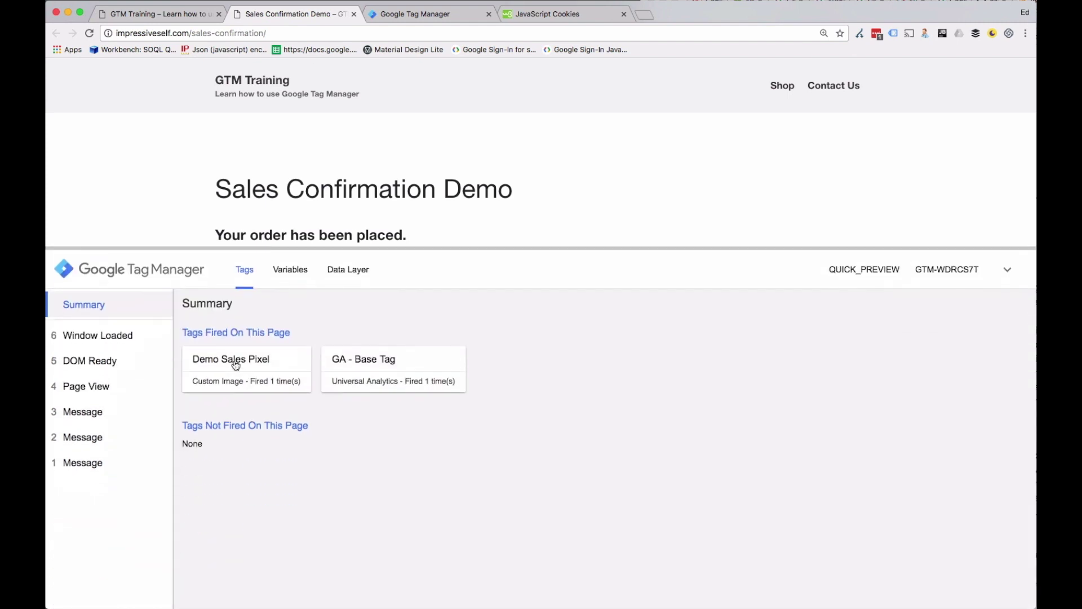
pyautogui.click(234, 361)
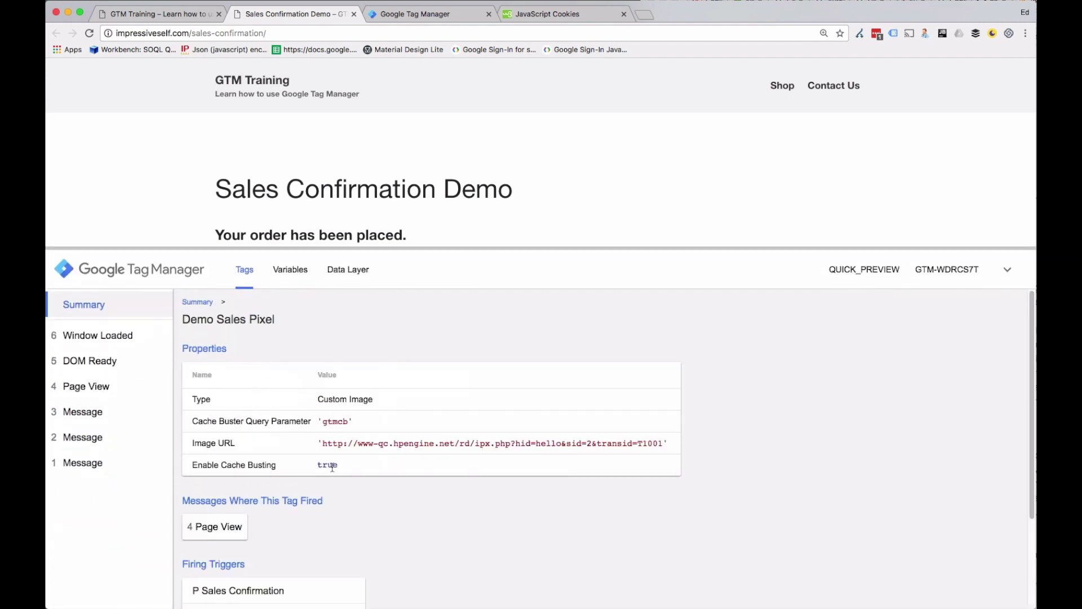
pyautogui.moveTo(324, 445); pyautogui.dragTo(561, 443)
pyautogui.moveTo(643, 443); pyautogui.dragTo(662, 444)
pyautogui.click(394, 14)
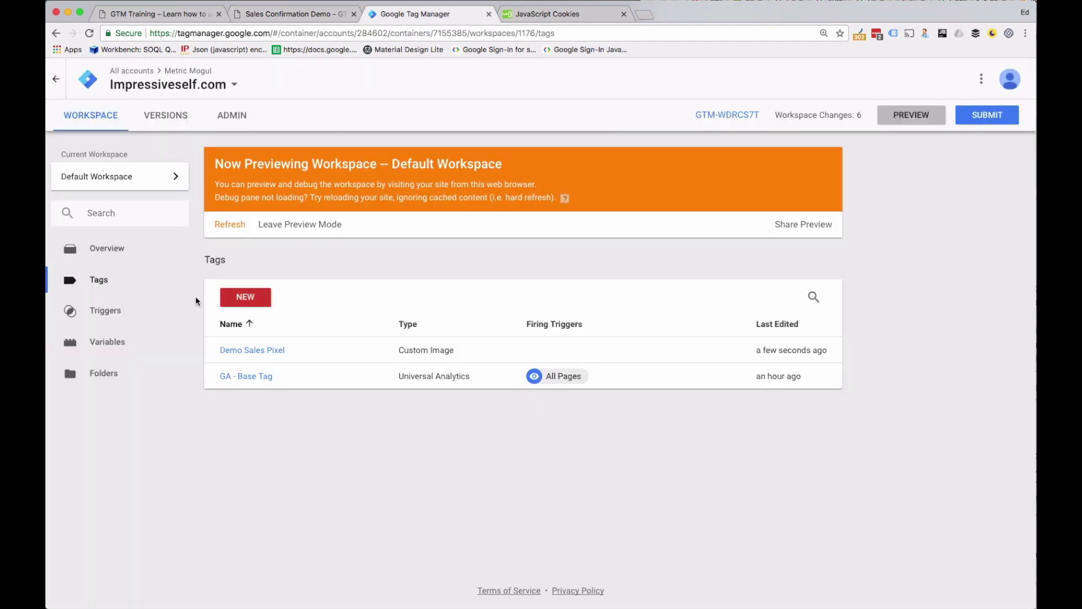